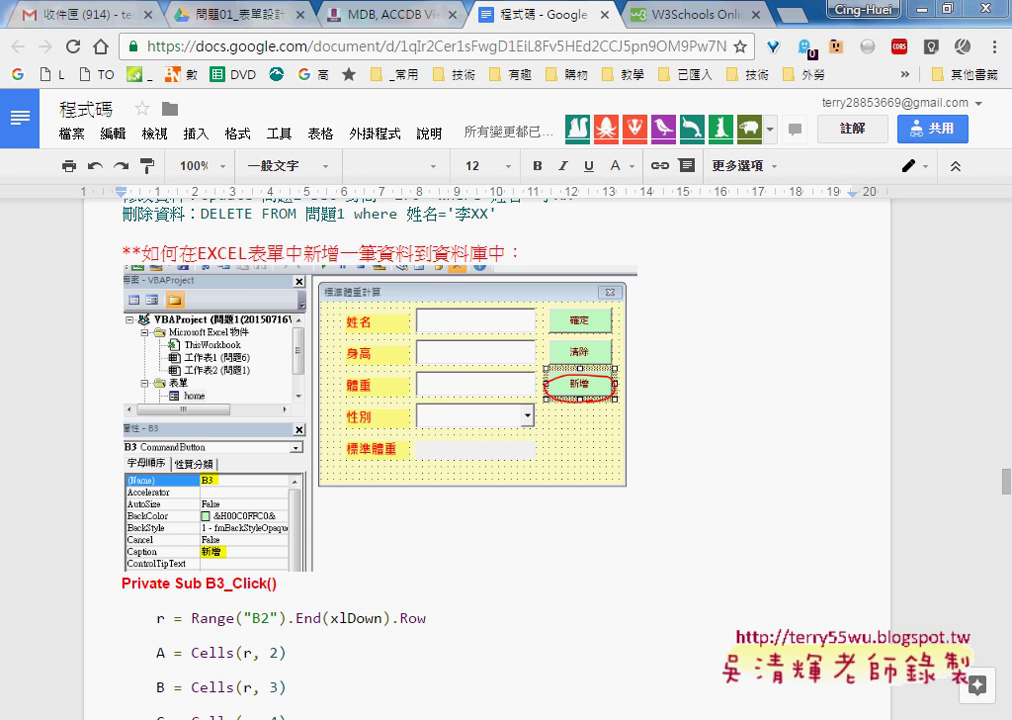
- Switch to the 問題01 workbook and select its last data row, B14:F14 (AAA, 175, 56, 女, 70.7)
{"action": "key", "text": "alt+Tab"}
{"action": "left_click_drag", "start_coordinate": [112, 497], "coordinate": [433, 491]}
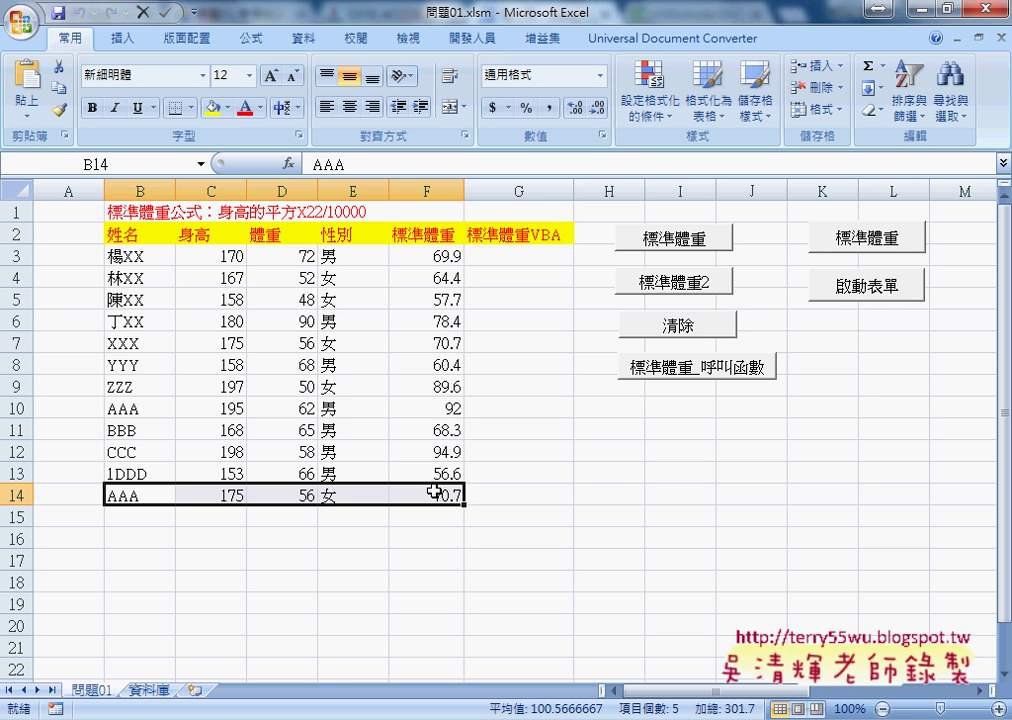
{"action": "left_click_drag", "start_coordinate": [135, 258], "coordinate": [417, 496]}
{"action": "key", "text": "Delete"}
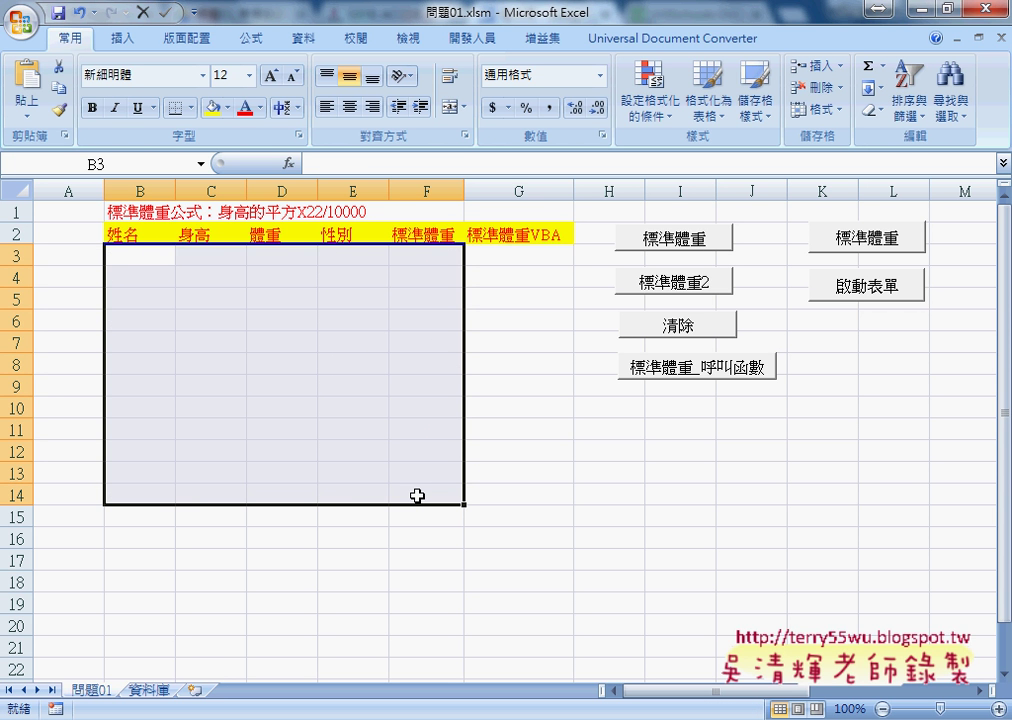
{"action": "key", "text": "ctrl+z"}
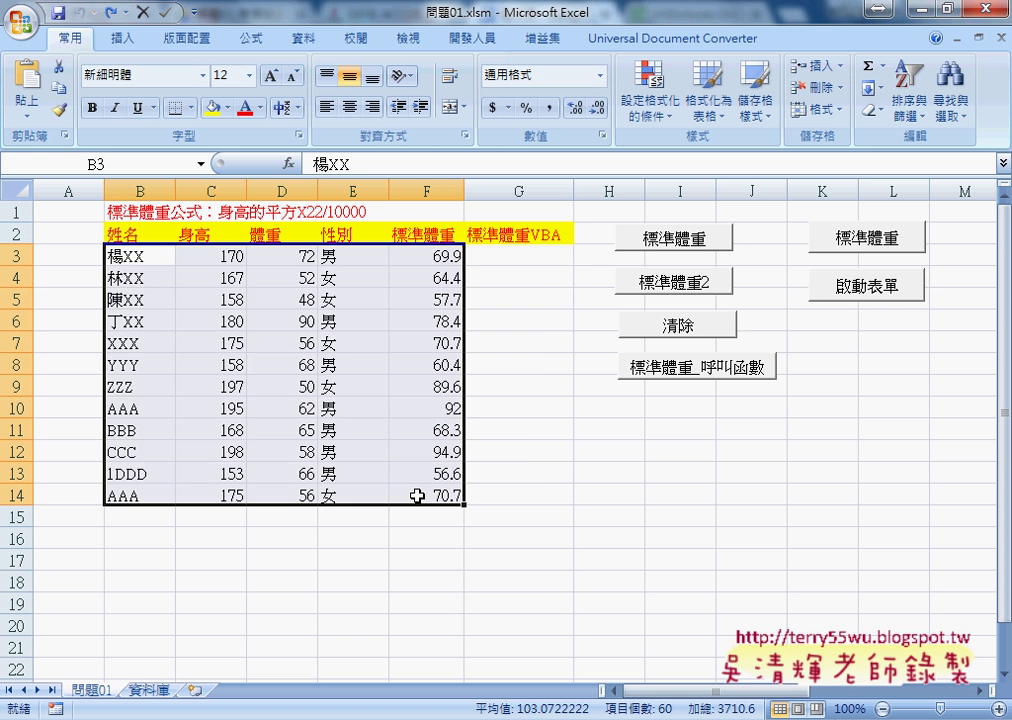
{"action": "key", "text": "Delete"}
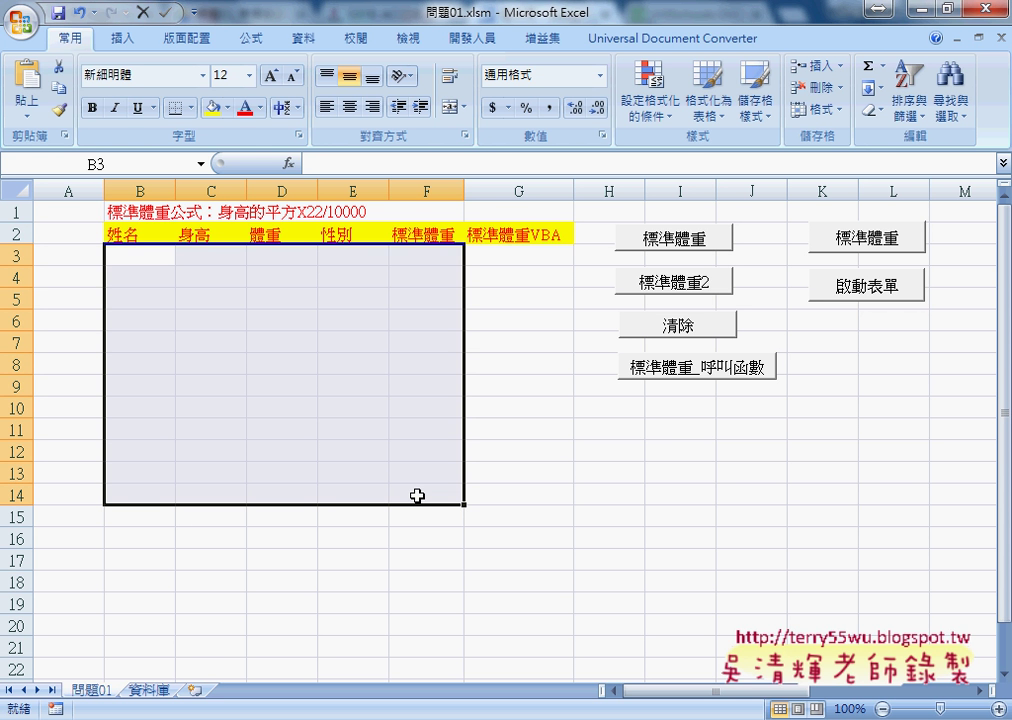
{"action": "key", "text": "ctrl+z"}
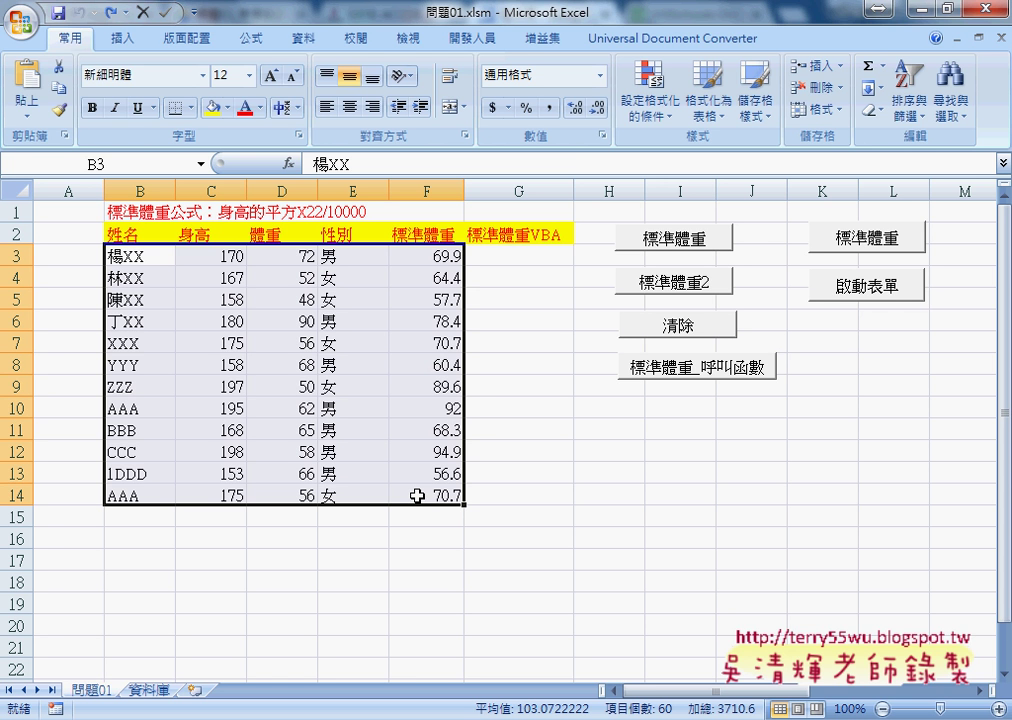
- Open the home2 form in the VBA editor and copy the 確定 button below 清除
{"action": "left_click", "coordinate": [466, 42]}
{"action": "left_click", "coordinate": [38, 85]}
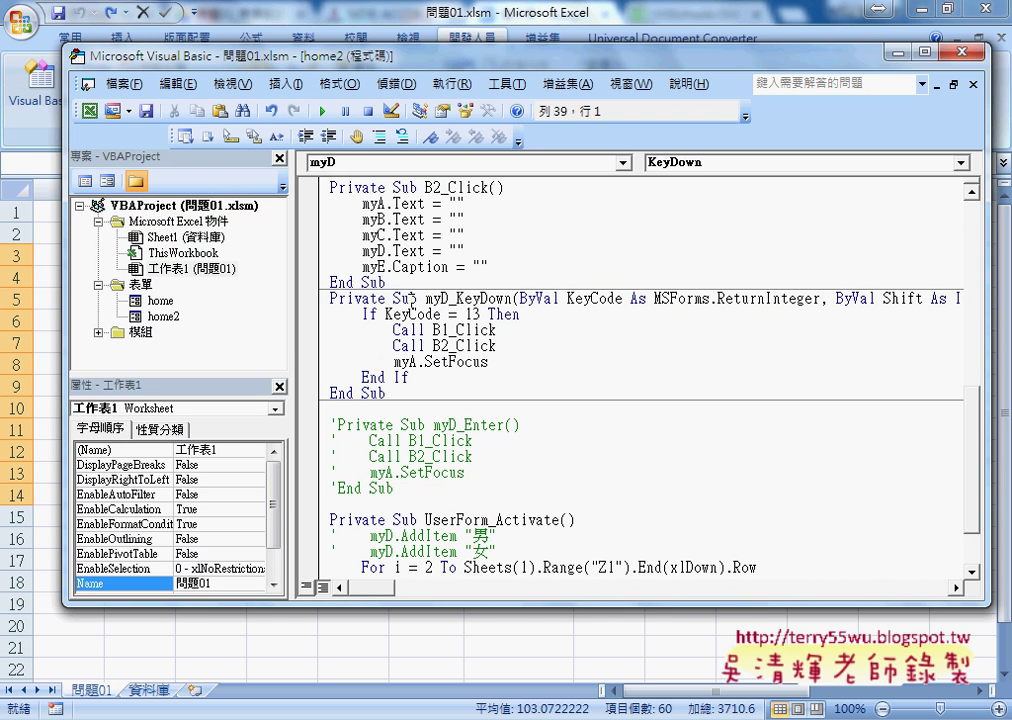
{"action": "double_click", "coordinate": [163, 316]}
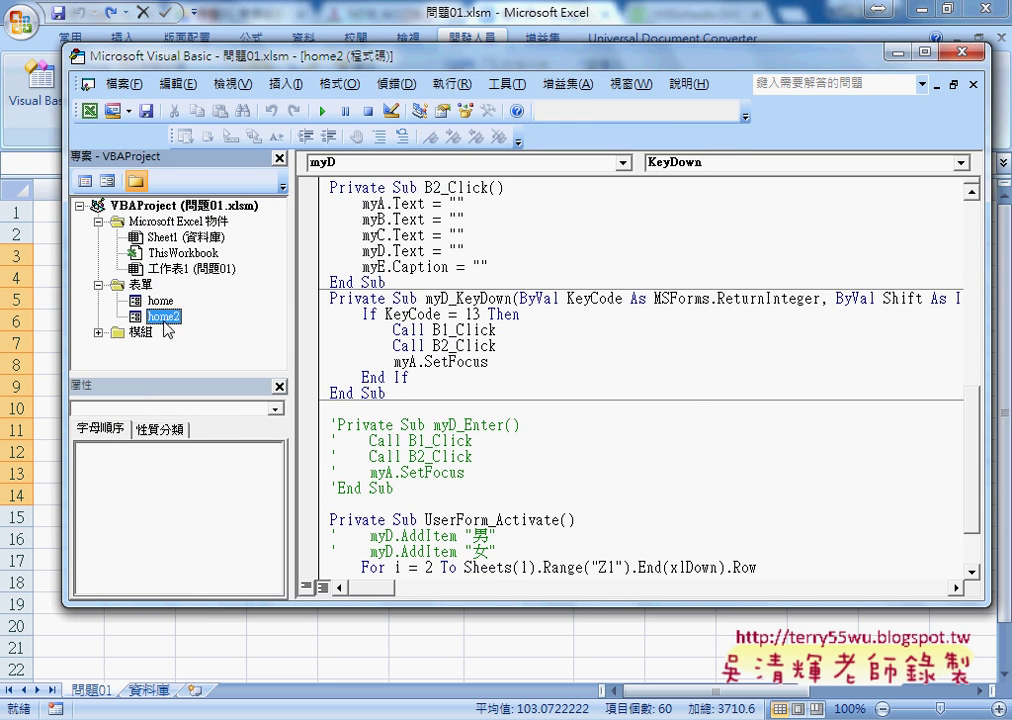
{"action": "left_click_drag", "start_coordinate": [647, 220], "coordinate": [644, 318]}
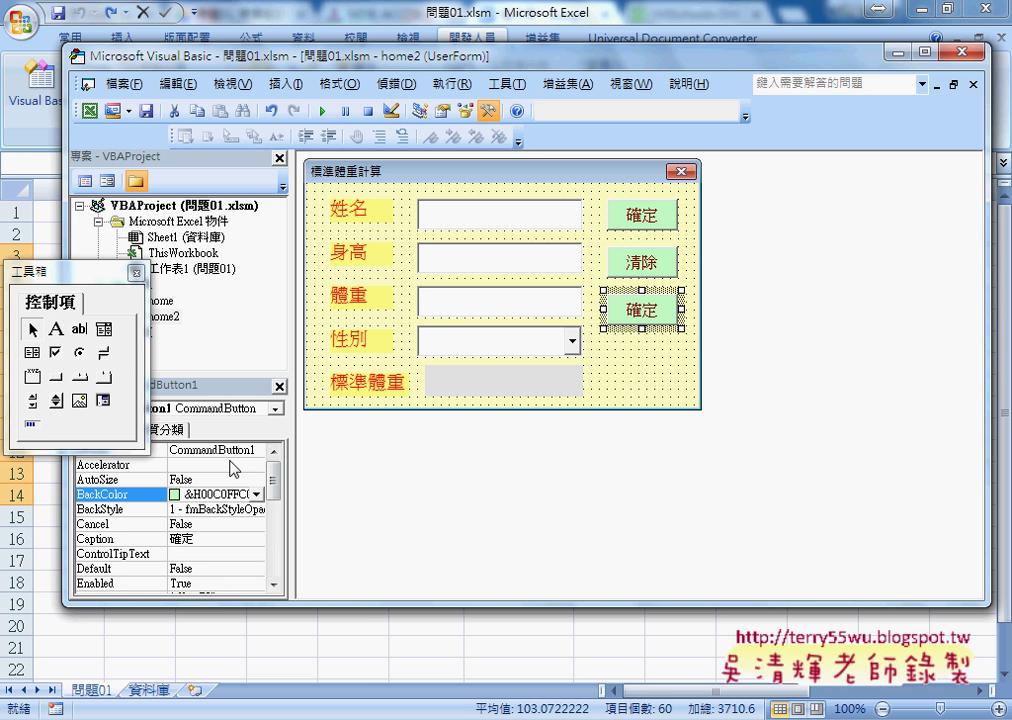
- Name the new button B3
{"action": "double_click", "coordinate": [176, 451]}
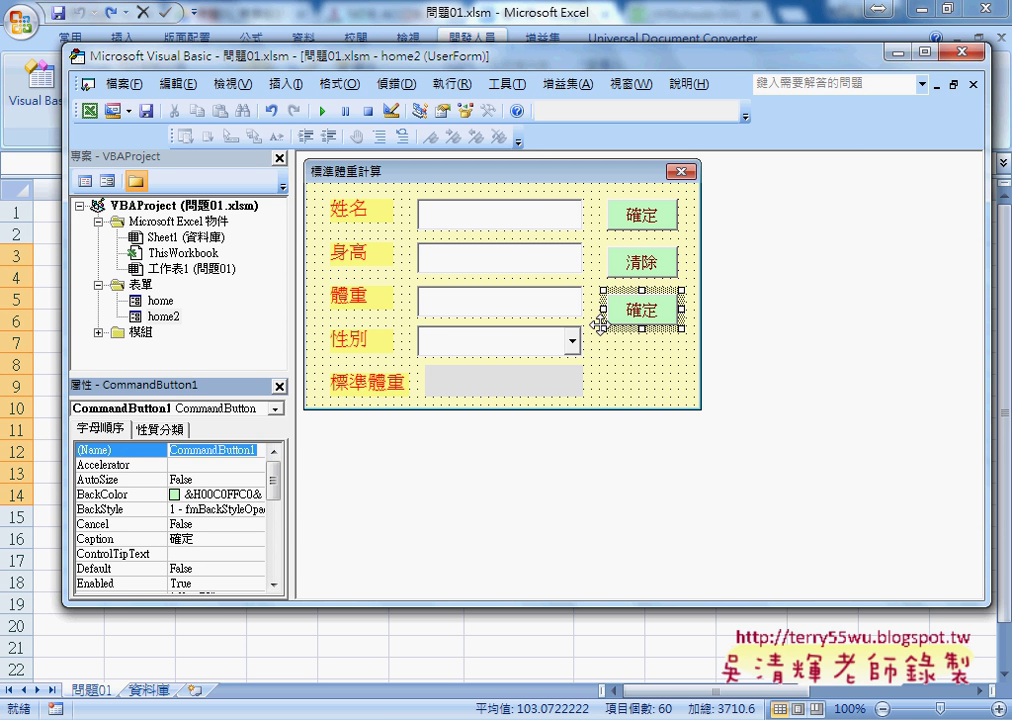
{"action": "type", "text": "B"}
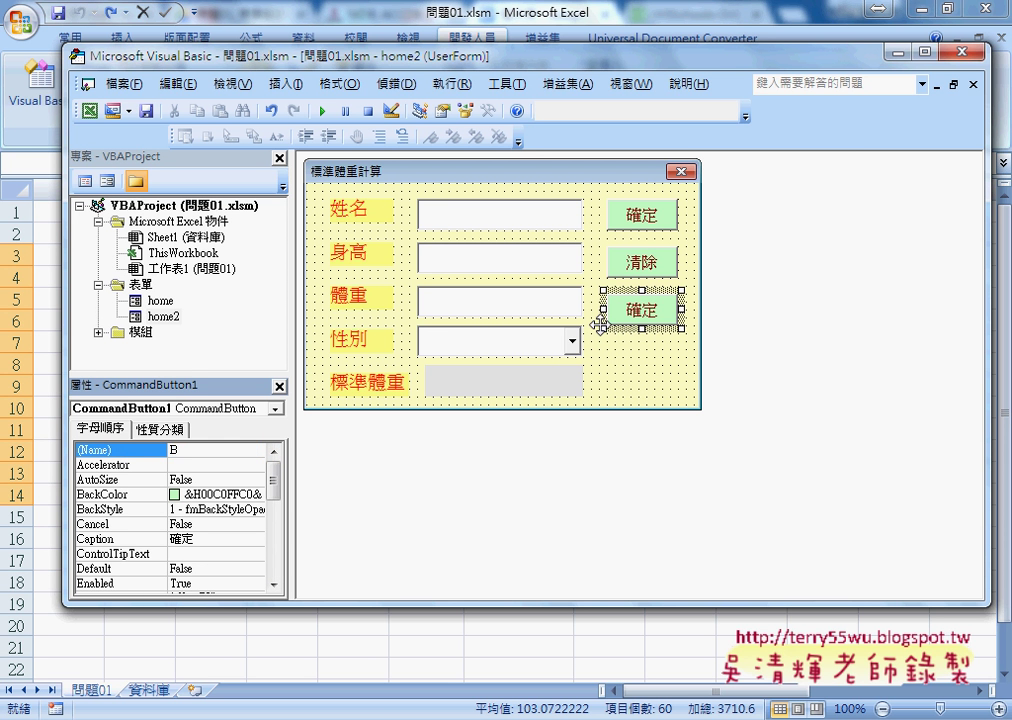
{"action": "type", "text": "3"}
{"action": "key", "text": "Return"}
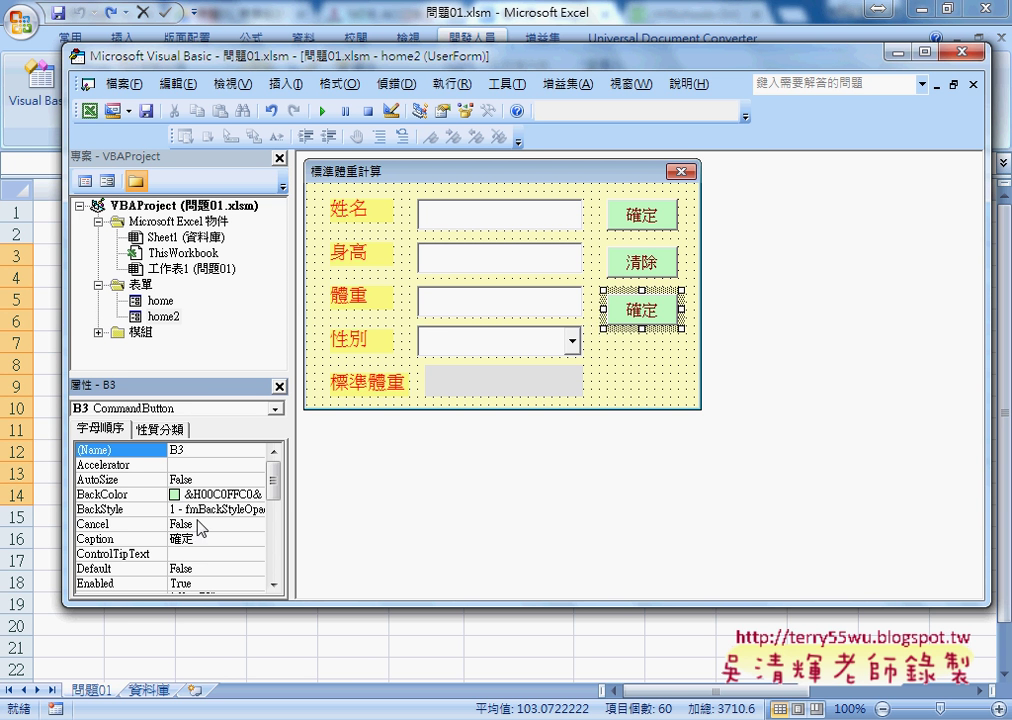
- Set the new button's caption to 新增
{"action": "left_click_drag", "start_coordinate": [200, 538], "coordinate": [166, 538]}
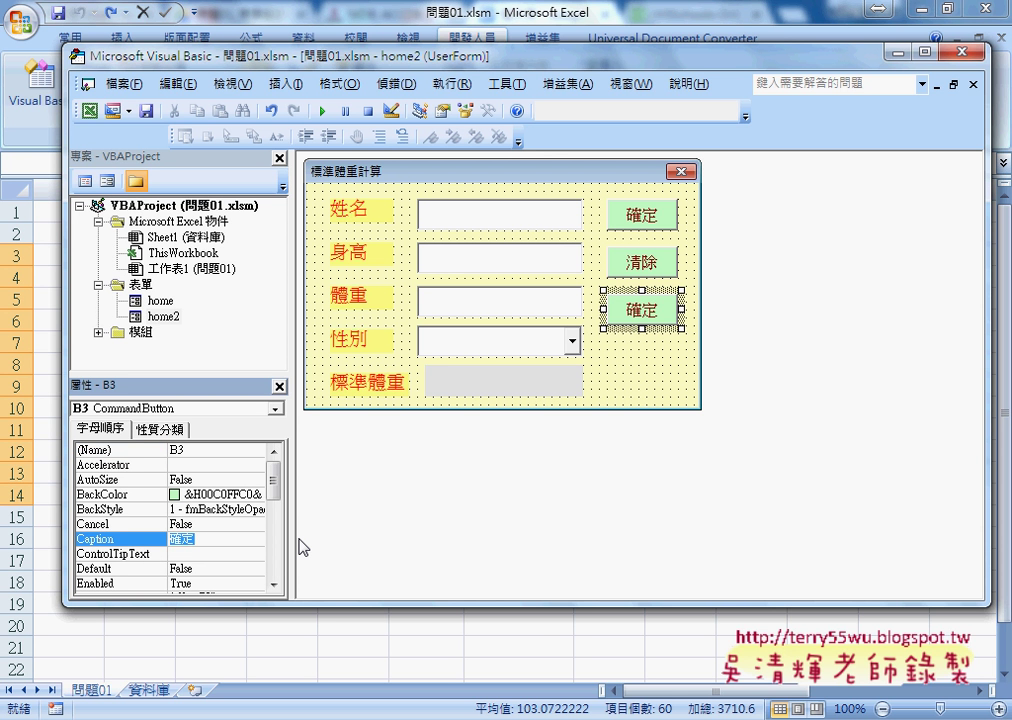
{"action": "type", "text": "vu"}
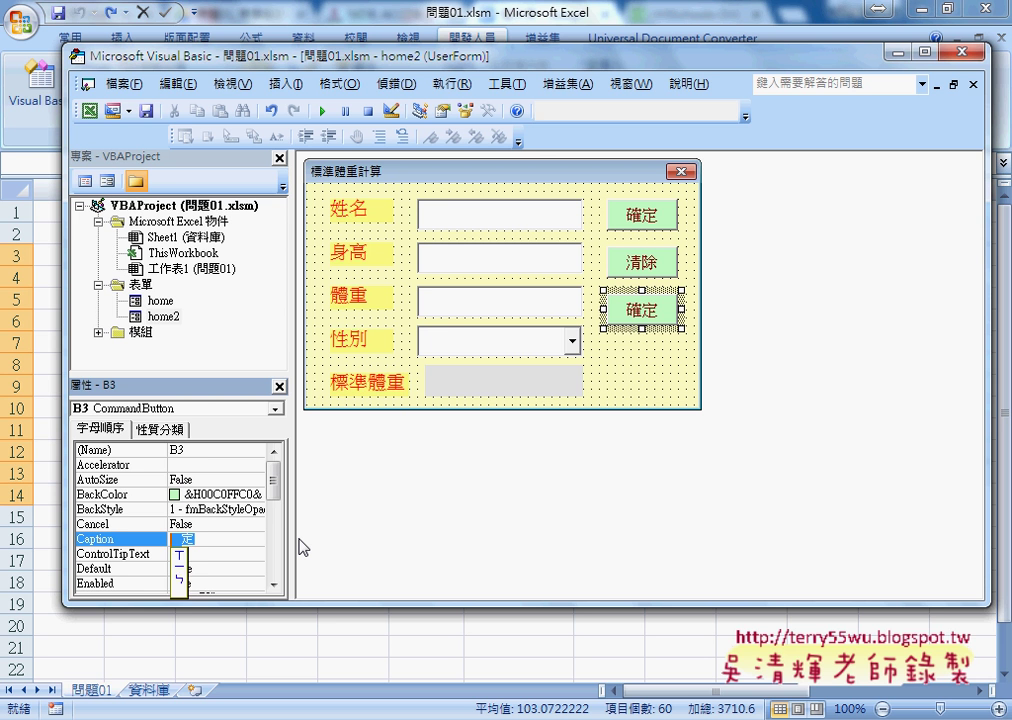
{"action": "type", "text": "p y/"}
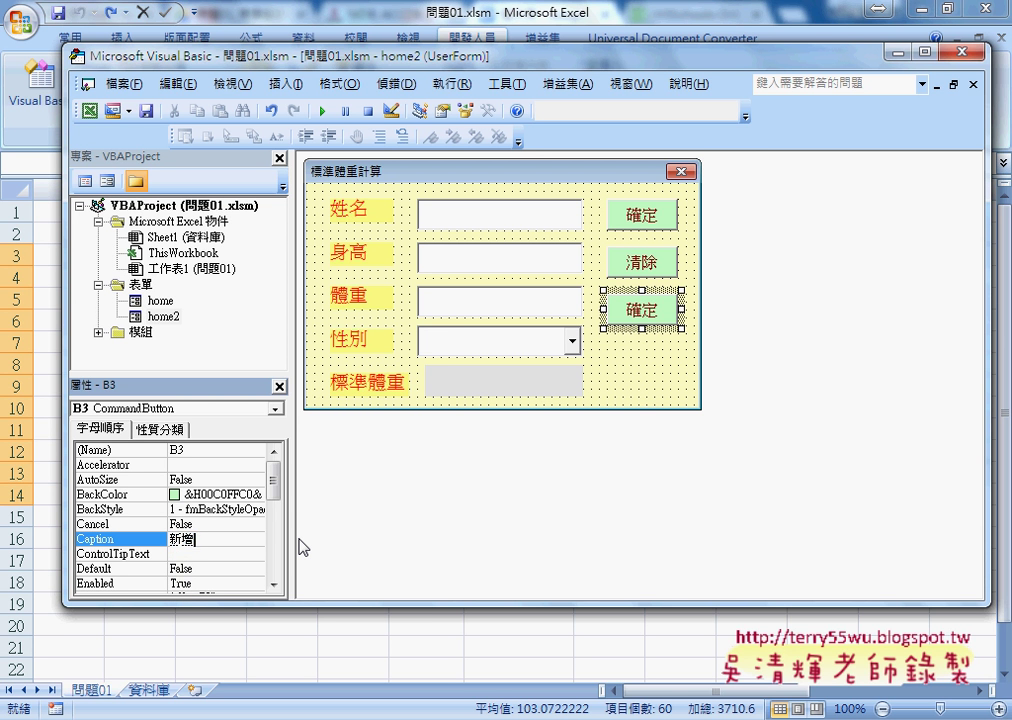
{"action": "key", "text": "Return"}
{"action": "double_click", "coordinate": [639, 305]}
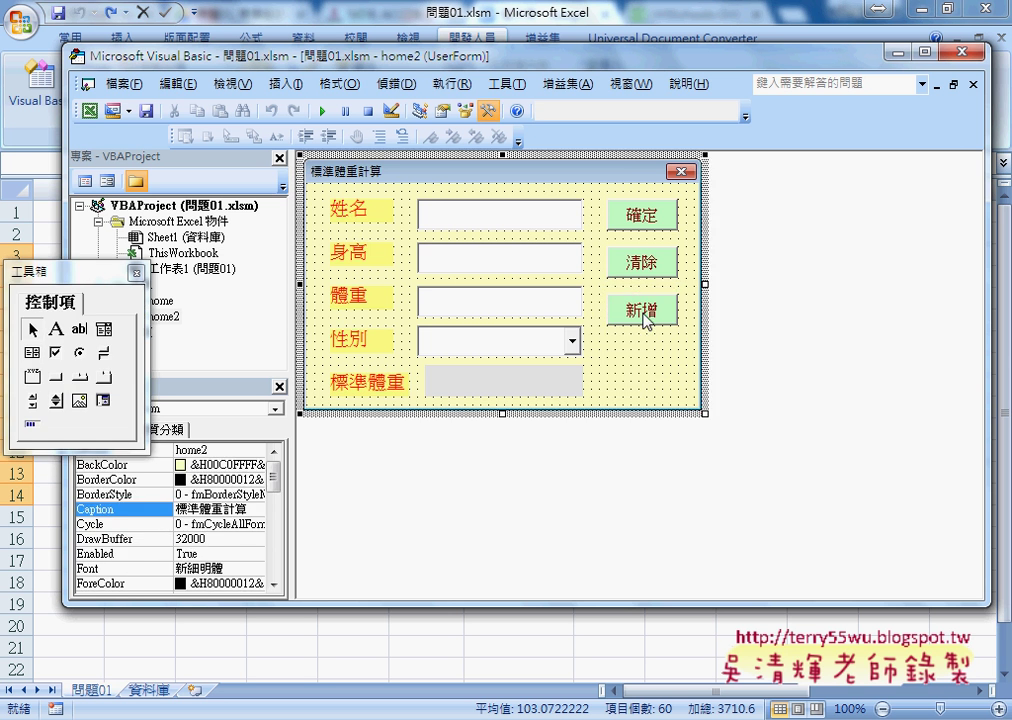
- Highlight the new B3_Click procedure name and return to the Excel worksheet
{"action": "left_click_drag", "start_coordinate": [425, 189], "coordinate": [489, 190]}
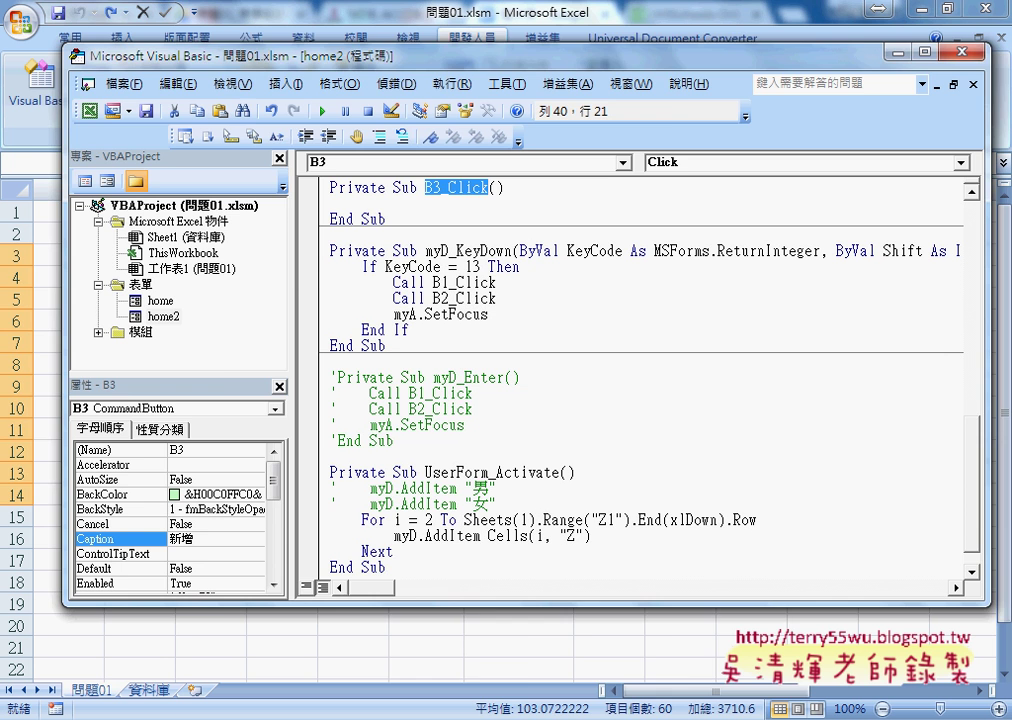
{"action": "mouse_move", "coordinate": [620, 660]}
{"action": "left_click", "coordinate": [470, 610]}
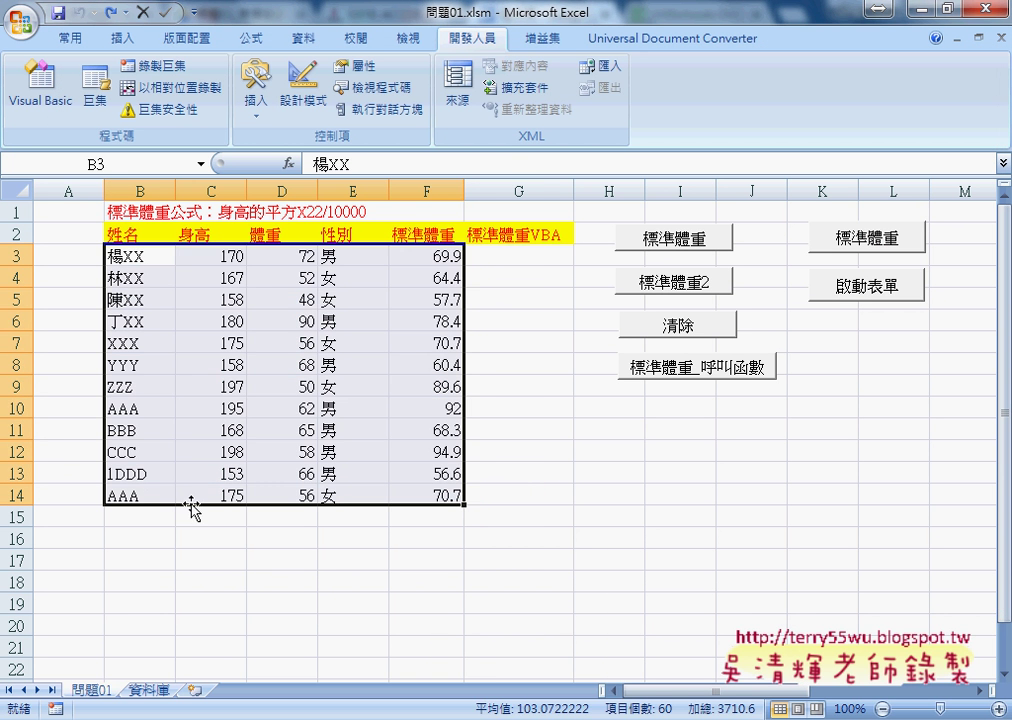
{"action": "mouse_move", "coordinate": [136, 495]}
{"action": "left_mouse_down"}
{"action": "mouse_move", "coordinate": [383, 485]}
{"action": "mouse_move", "coordinate": [443, 500]}
{"action": "left_mouse_up"}
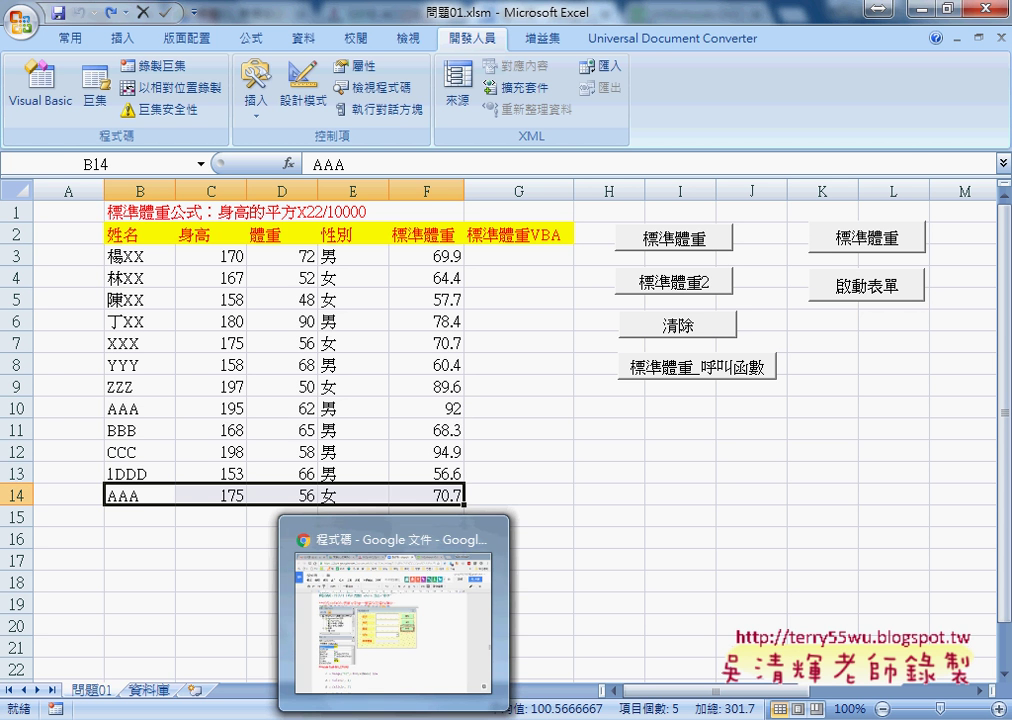
- Copy the B3_Click procedure code from the notes and return to the Visual Basic editor
{"action": "mouse_move", "coordinate": [394, 719]}
{"action": "left_click", "coordinate": [399, 654]}
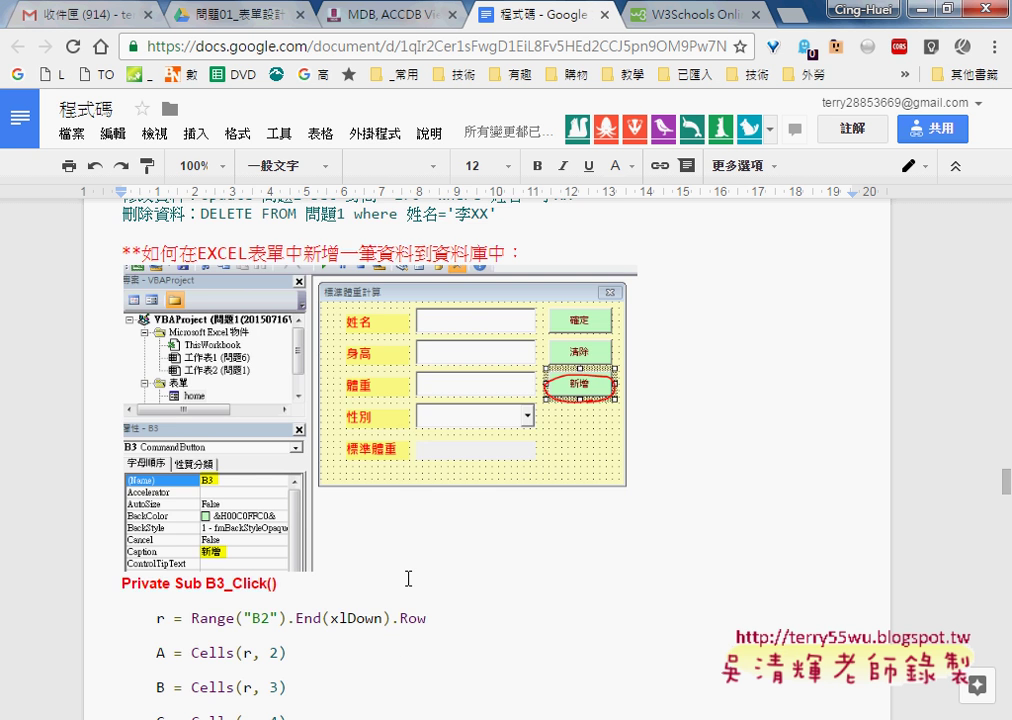
{"action": "scroll", "coordinate": [408, 578], "scroll_direction": "down", "scroll_amount": 3}
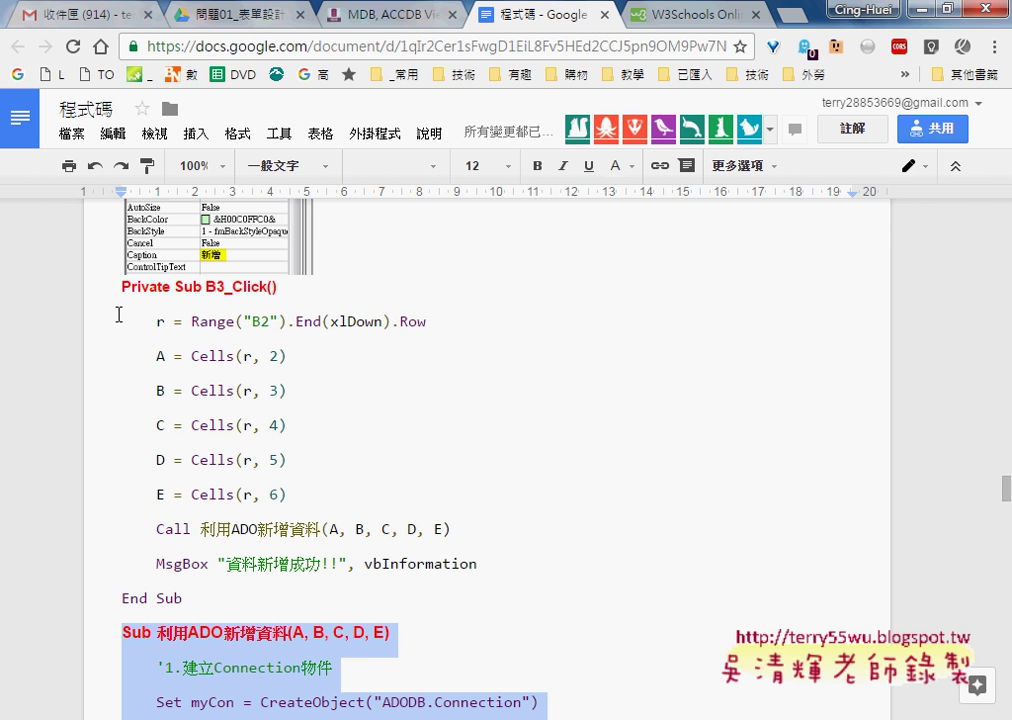
{"action": "mouse_move", "coordinate": [121, 290]}
{"action": "left_mouse_down"}
{"action": "mouse_move", "coordinate": [290, 577]}
{"action": "mouse_move", "coordinate": [516, 571]}
{"action": "left_mouse_up"}
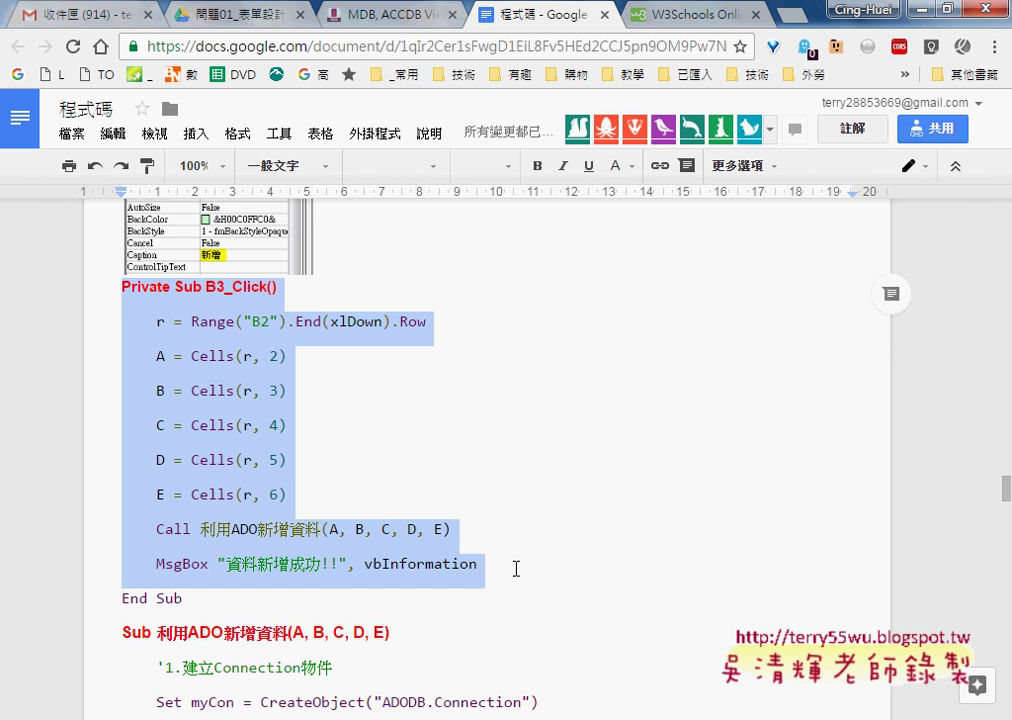
{"action": "key", "text": "alt+Tab"}
{"action": "mouse_move", "coordinate": [614, 705]}
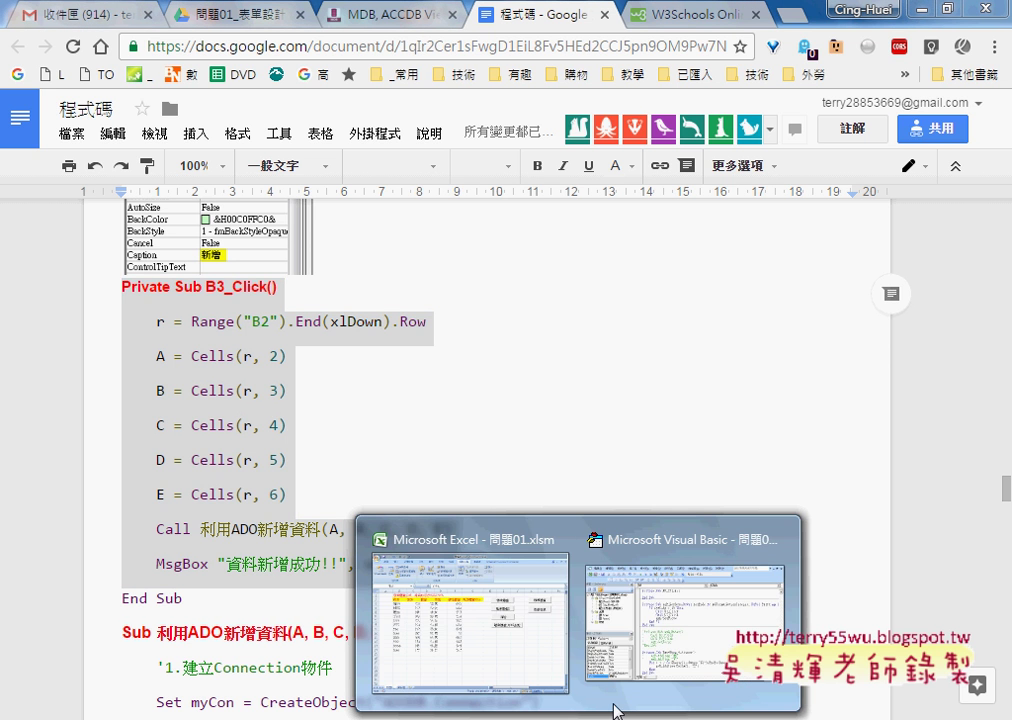
{"action": "left_click", "coordinate": [657, 639]}
- Paste the code into B3_Click and delete the duplicated Private Sub B3_Click header
{"action": "left_click", "coordinate": [359, 204]}
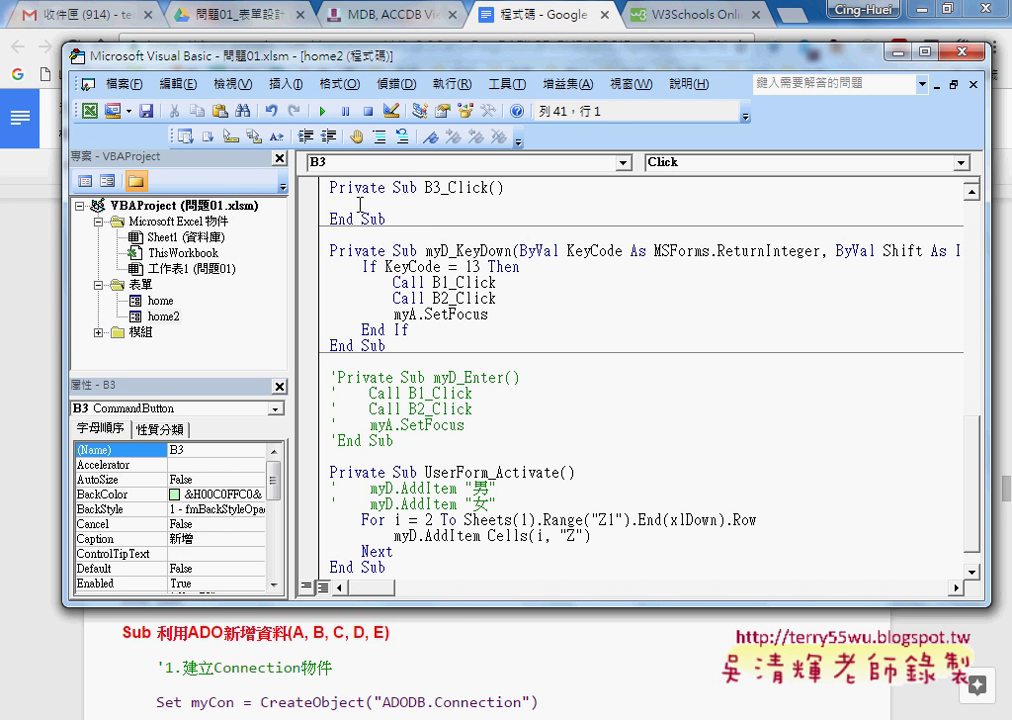
{"action": "type", "text": "Private Sub B3_Click()     r = Range(\"B2\").End(xlDown).Row     A = Cells(r, 2)     B = Cells(r, 3)     C = Cells(r, 4)     D = Cells(r, 5)     E = Cells(r, 6)     Call 利用ADO新增資料(A, B, C, D, E)     MsgBox \"資料新增成功!!\", vbInformation"}
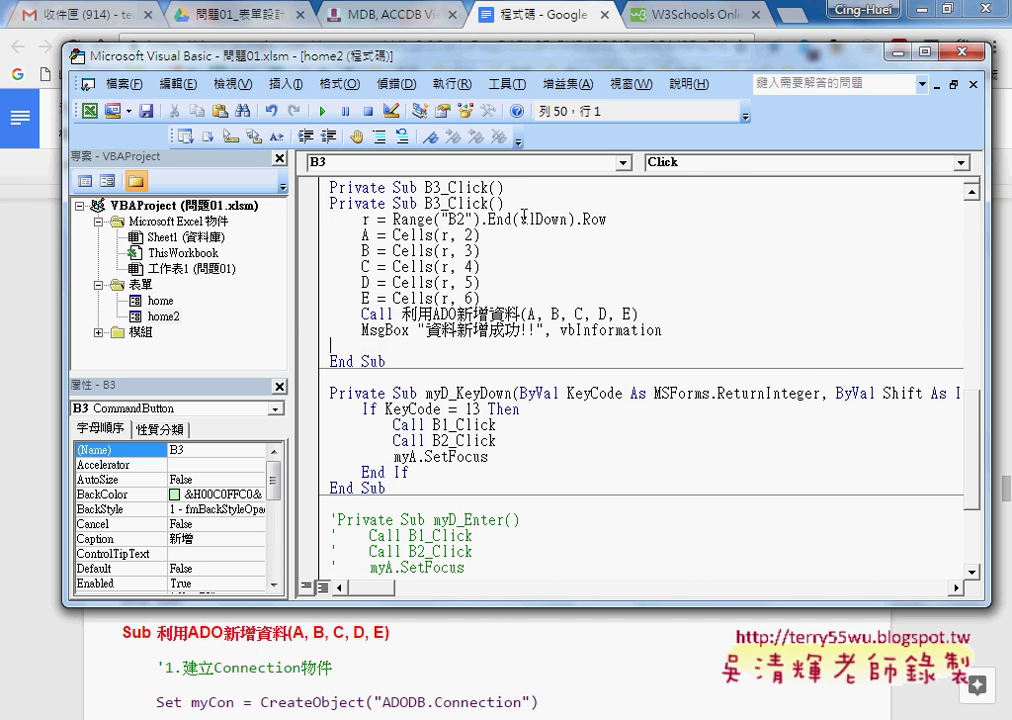
{"action": "left_click_drag", "start_coordinate": [520, 219], "coordinate": [487, 203]}
{"action": "left_click", "coordinate": [333, 204]}
{"action": "left_click", "coordinate": [324, 205]}
{"action": "key", "text": "Delete"}
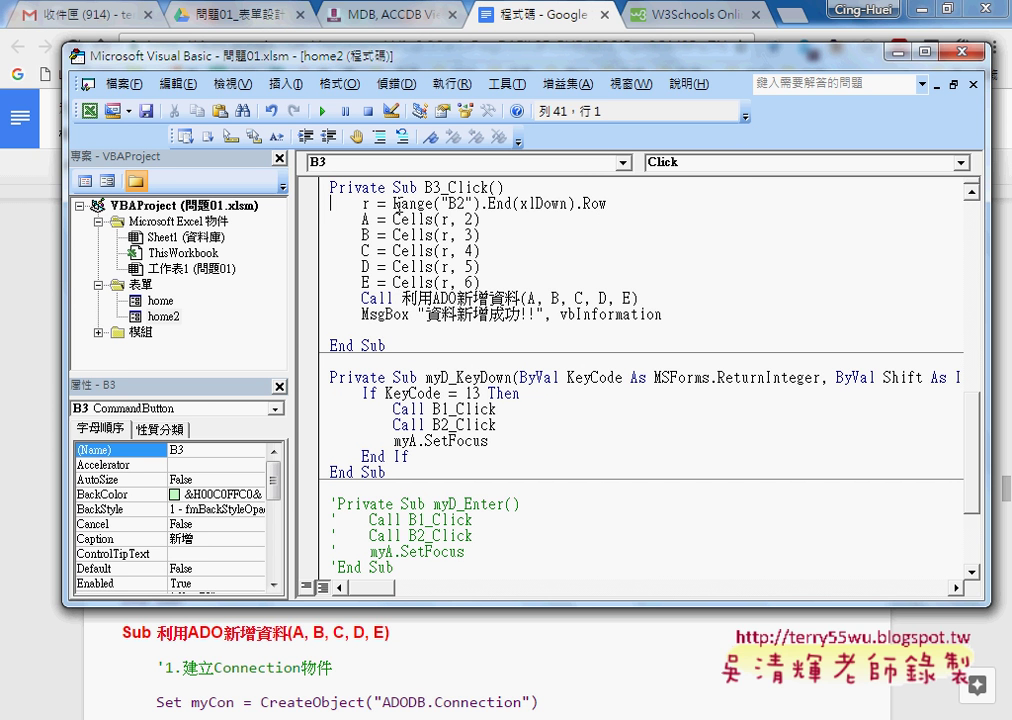
{"action": "left_click_drag", "start_coordinate": [392, 204], "coordinate": [612, 205]}
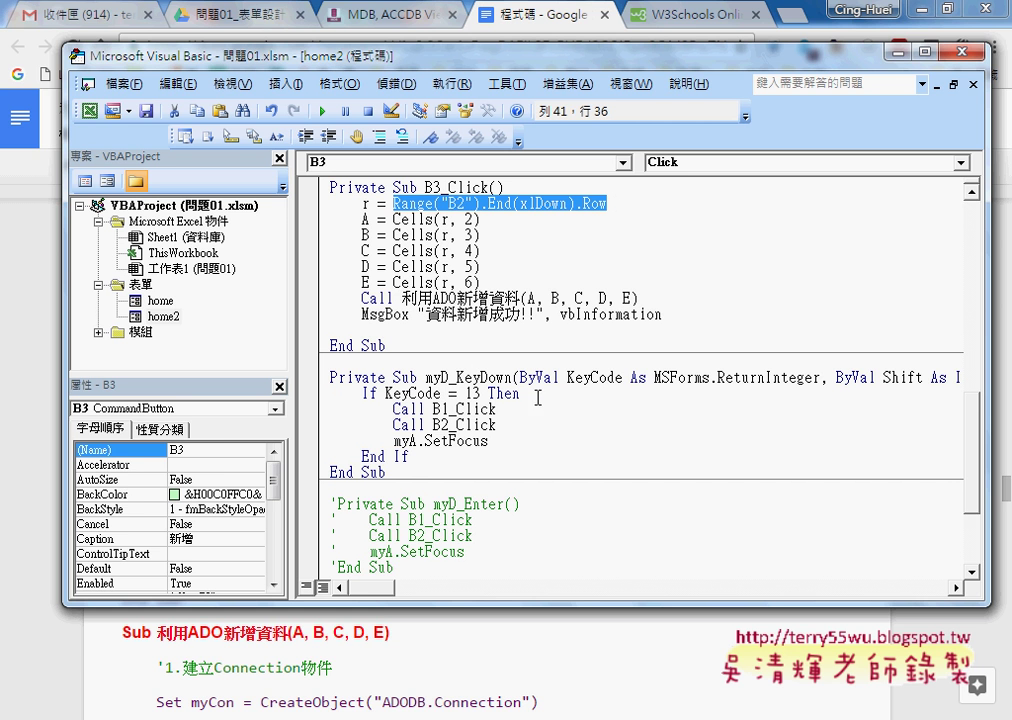
- Check the names in B3:B14 on the sheet, then return to the code editor
{"action": "left_click", "coordinate": [465, 715]}
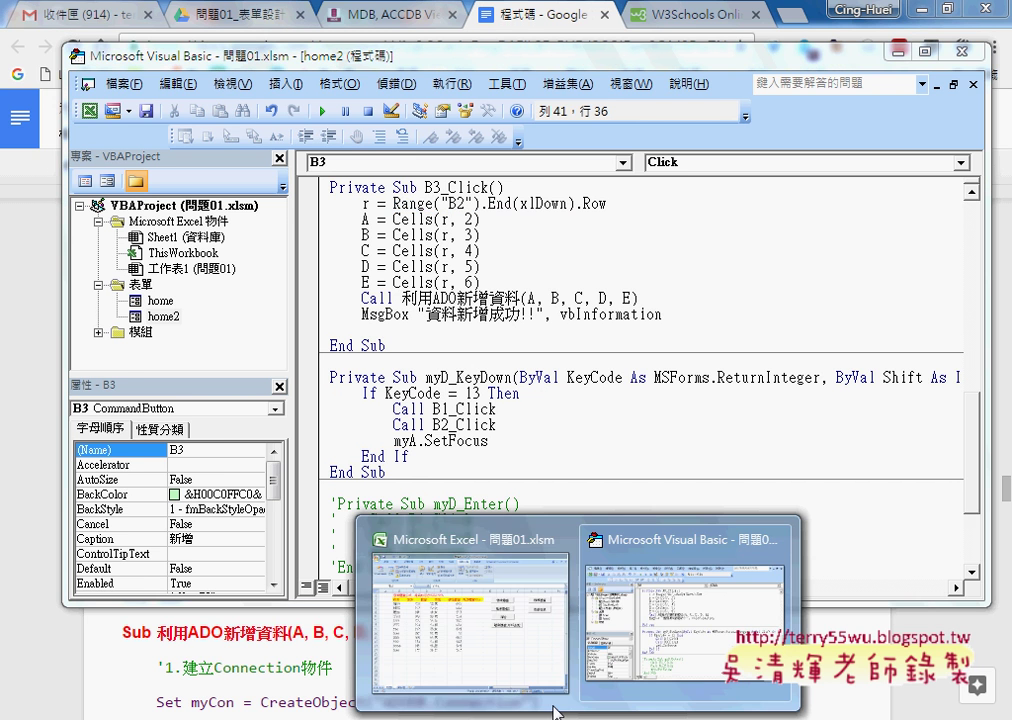
{"action": "left_click", "coordinate": [465, 588]}
{"action": "left_click_drag", "start_coordinate": [142, 258], "coordinate": [150, 472]}
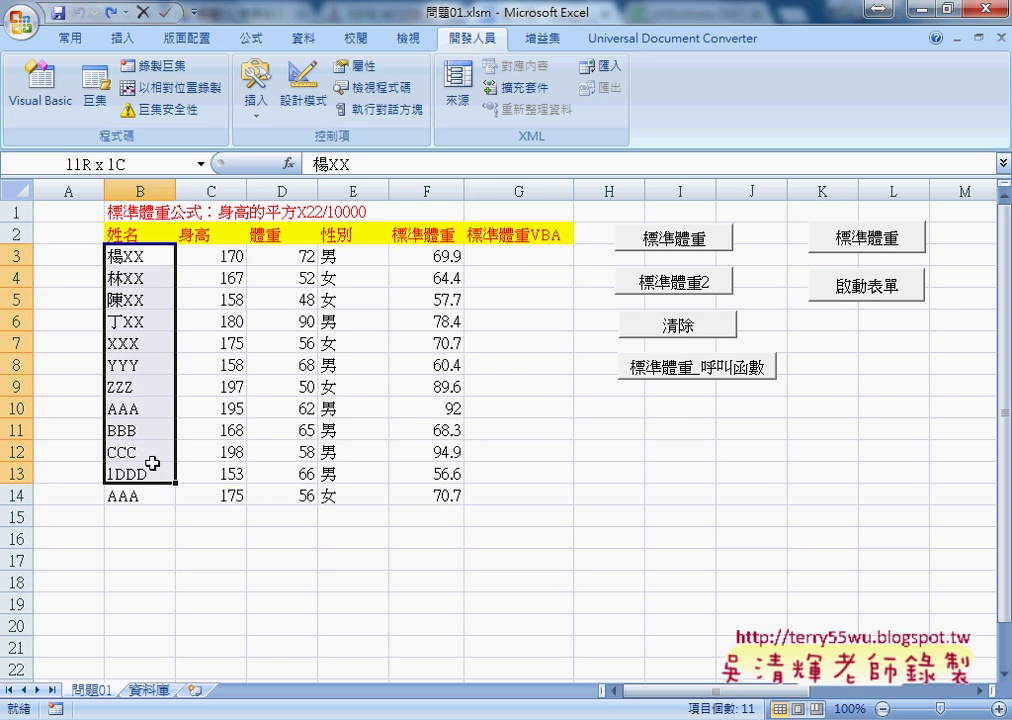
{"action": "left_click", "coordinate": [148, 495]}
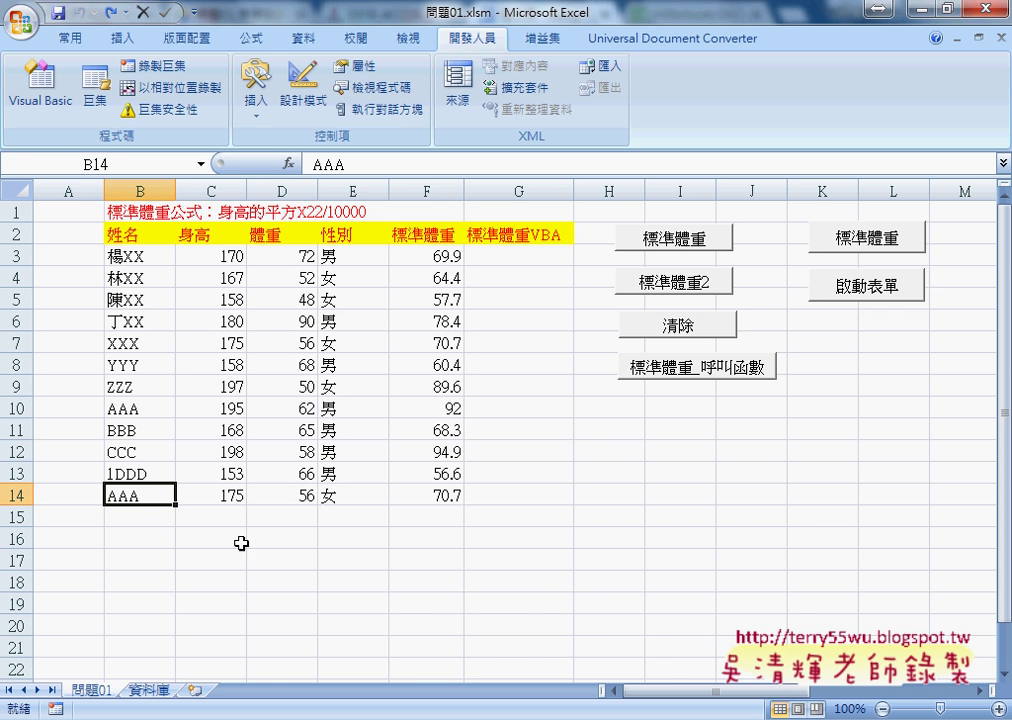
{"action": "mouse_move", "coordinate": [579, 719]}
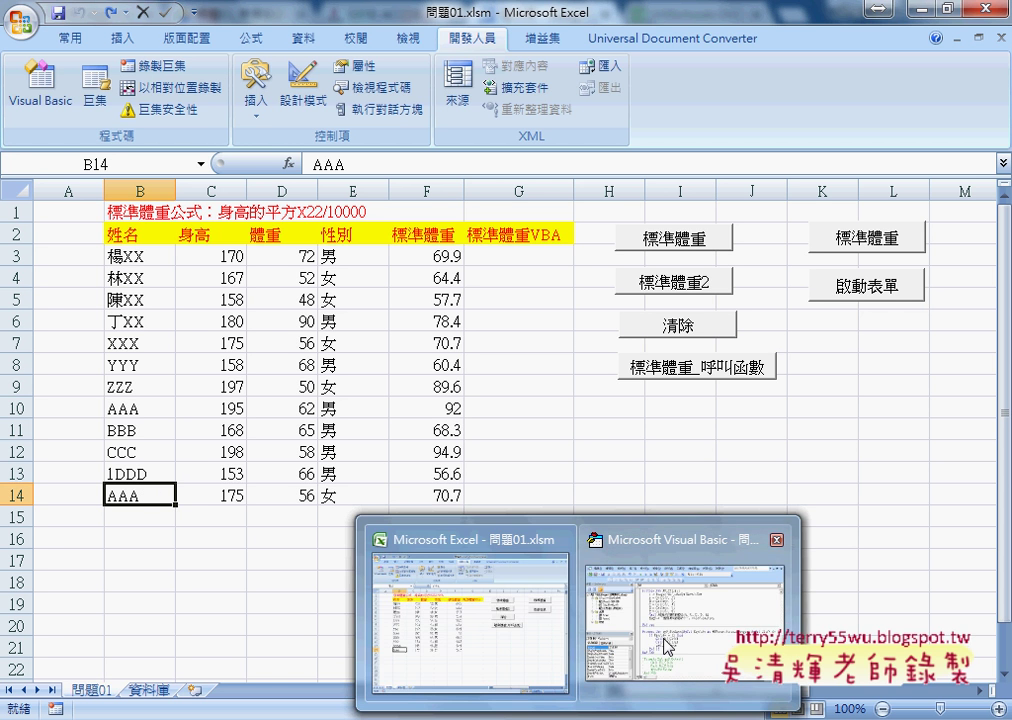
{"action": "left_click", "coordinate": [690, 600]}
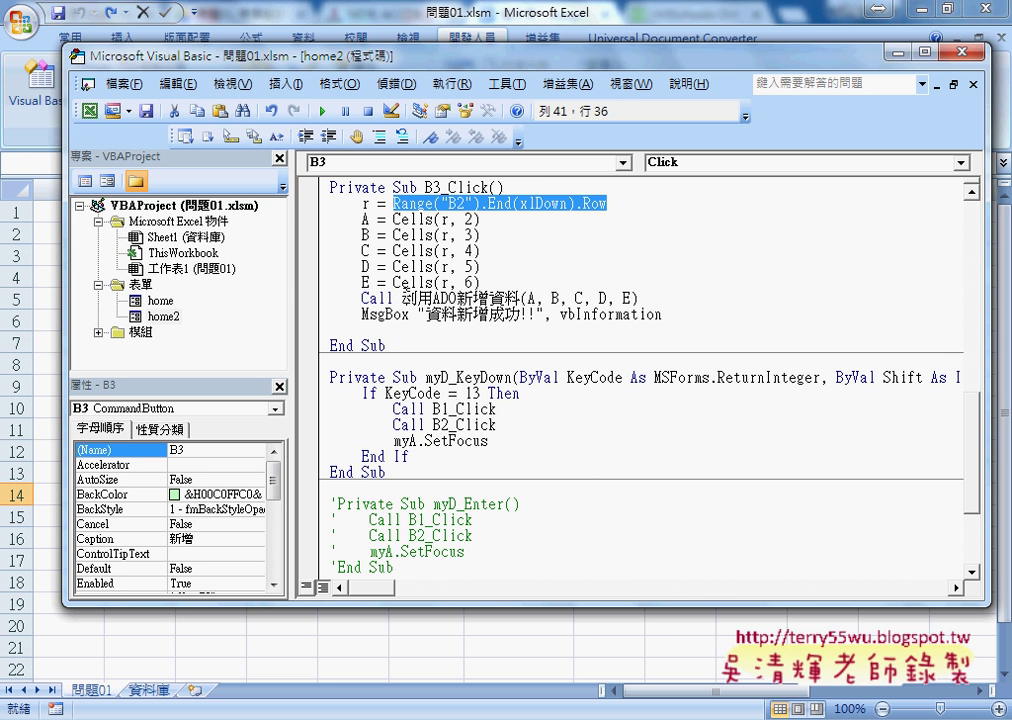
- Shrink the editor to reveal the sheet and highlight the 利用ADO新增資料(A, B, C, D, E) call
{"action": "left_click", "coordinate": [367, 219]}
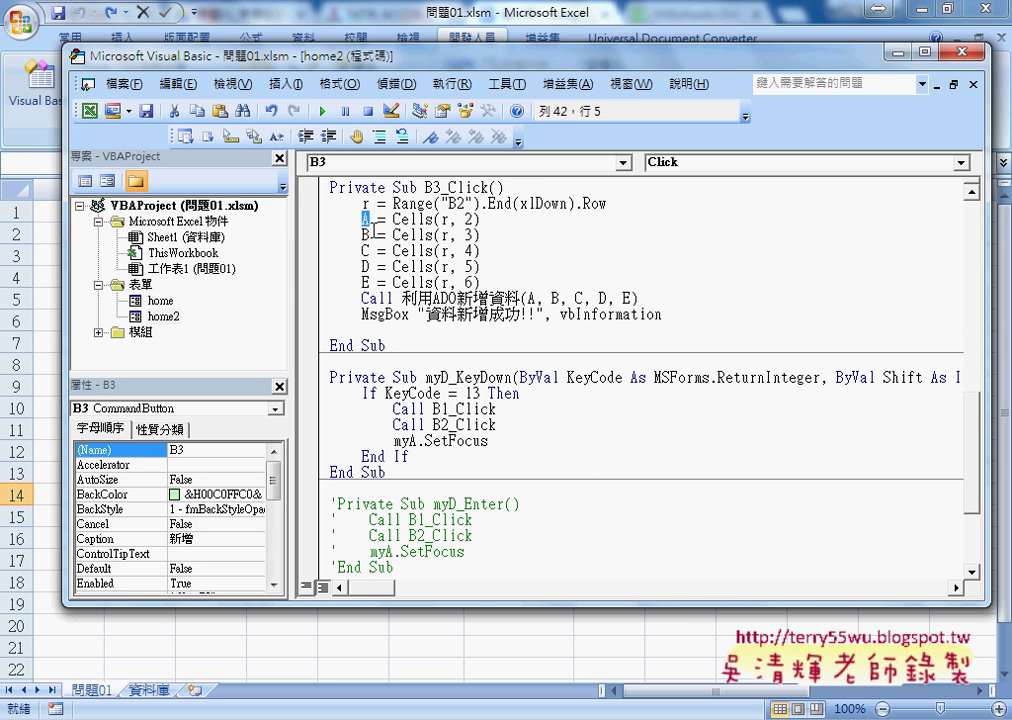
{"action": "key", "text": "Down"}
{"action": "key", "text": "shift+Left"}
{"action": "mouse_move", "coordinate": [380, 56]}
{"action": "left_mouse_down"}
{"action": "mouse_move", "coordinate": [526, 72]}
{"action": "mouse_move", "coordinate": [641, 44]}
{"action": "left_mouse_up"}
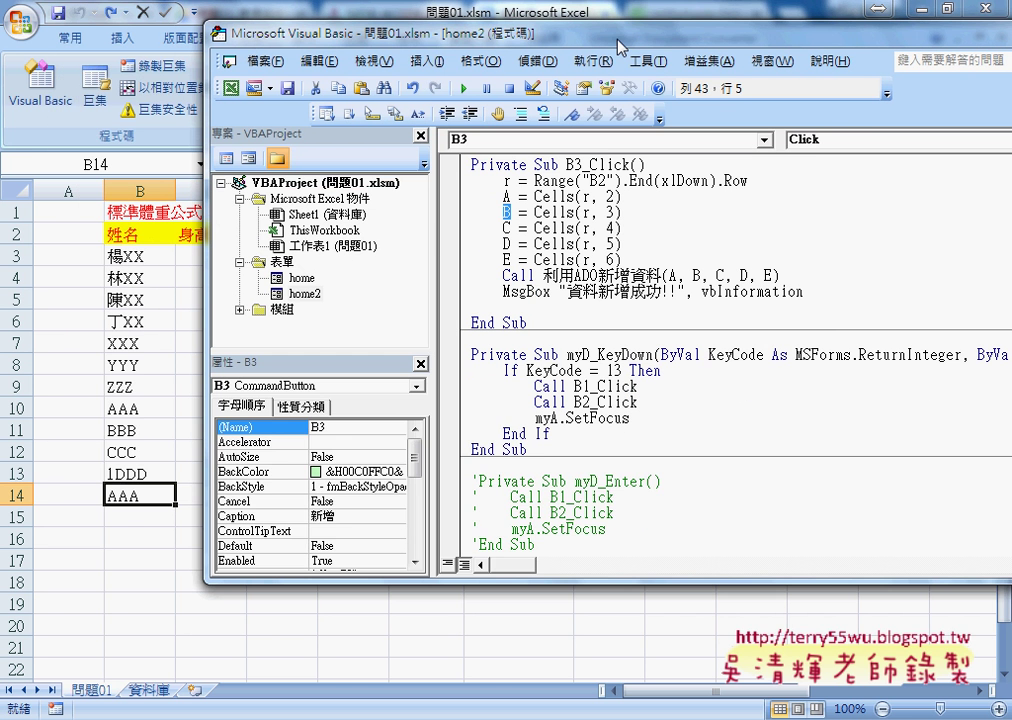
{"action": "left_click_drag", "start_coordinate": [483, 578], "coordinate": [483, 468]}
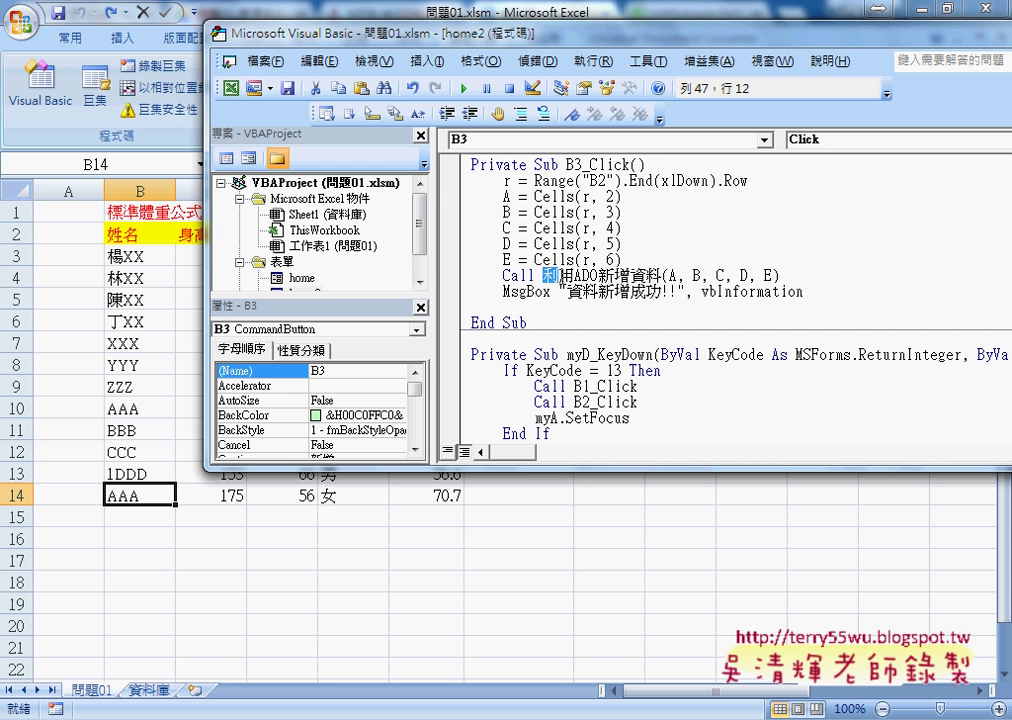
{"action": "left_click_drag", "start_coordinate": [543, 275], "coordinate": [662, 275]}
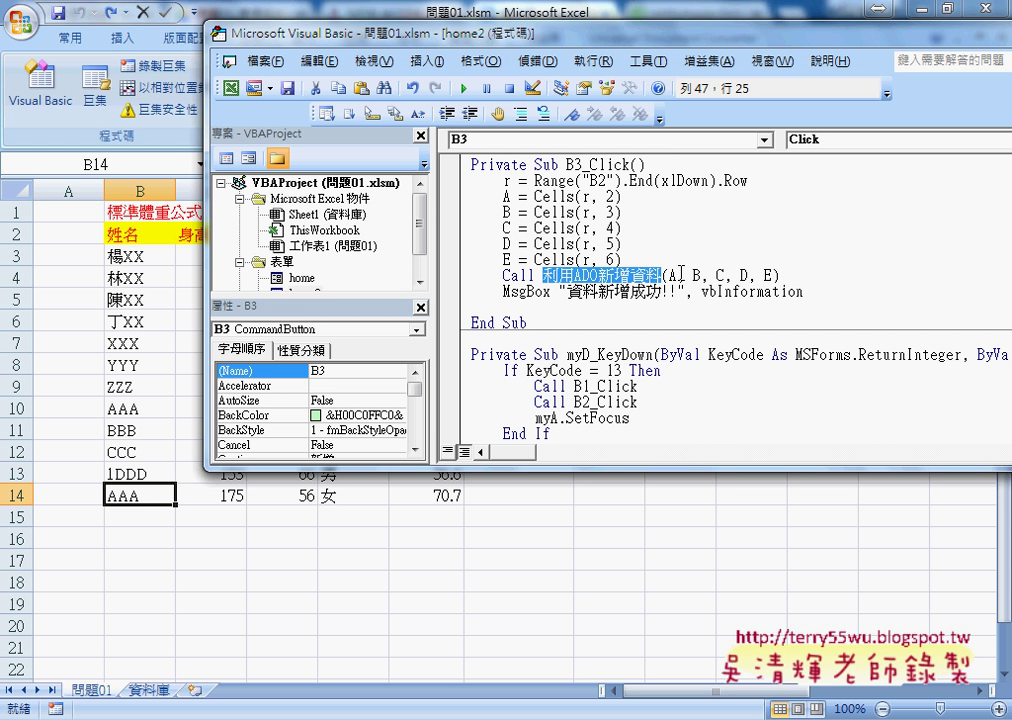
{"action": "left_click_drag", "start_coordinate": [668, 275], "coordinate": [777, 276]}
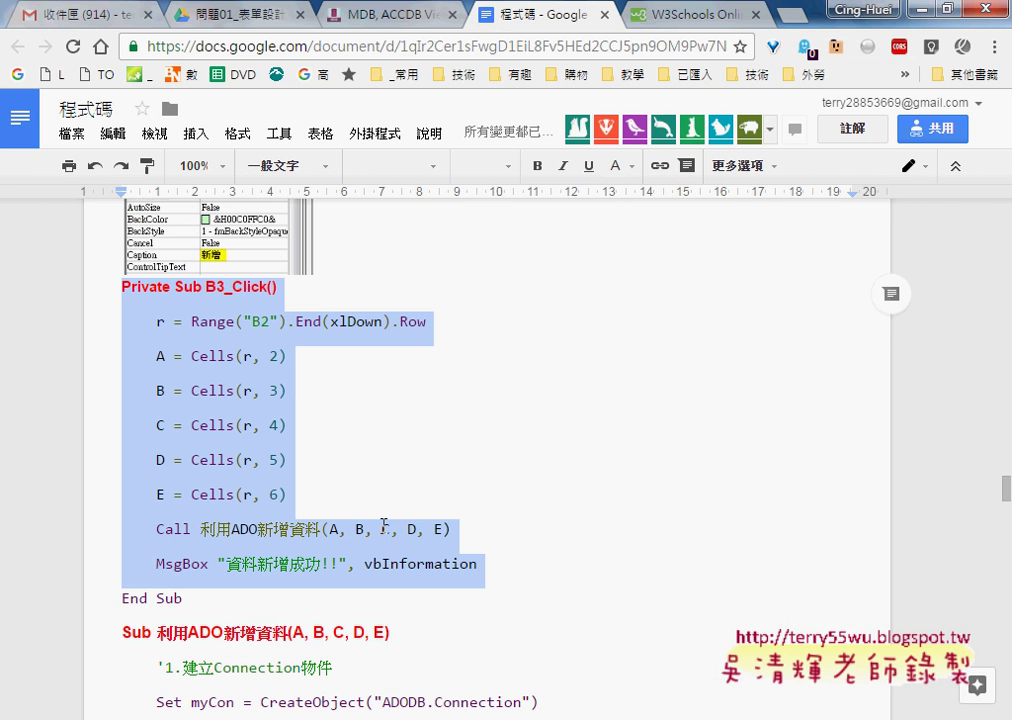
- Select the full Sub 利用ADO新增資料 procedure in the notes and place the caret after B3_Click
{"action": "scroll", "coordinate": [300, 410], "scroll_direction": "down", "scroll_amount": 3}
{"action": "scroll", "coordinate": [185, 395], "scroll_direction": "down", "scroll_amount": 2}
{"action": "left_click", "coordinate": [121, 336]}
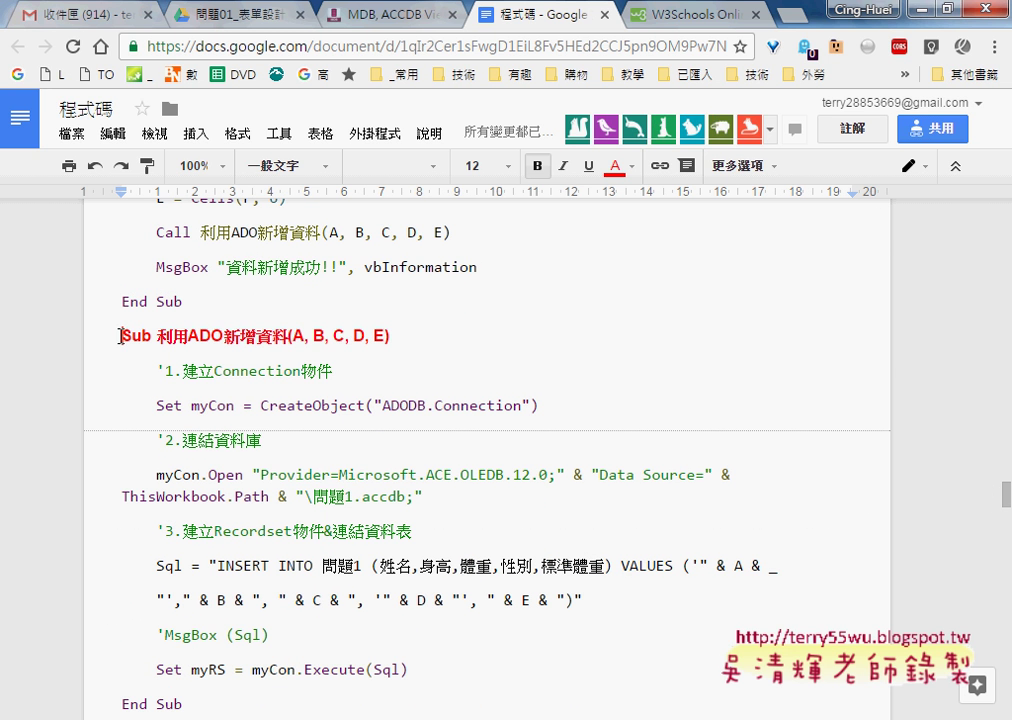
{"action": "scroll", "coordinate": [135, 425], "scroll_direction": "down", "scroll_amount": 1}
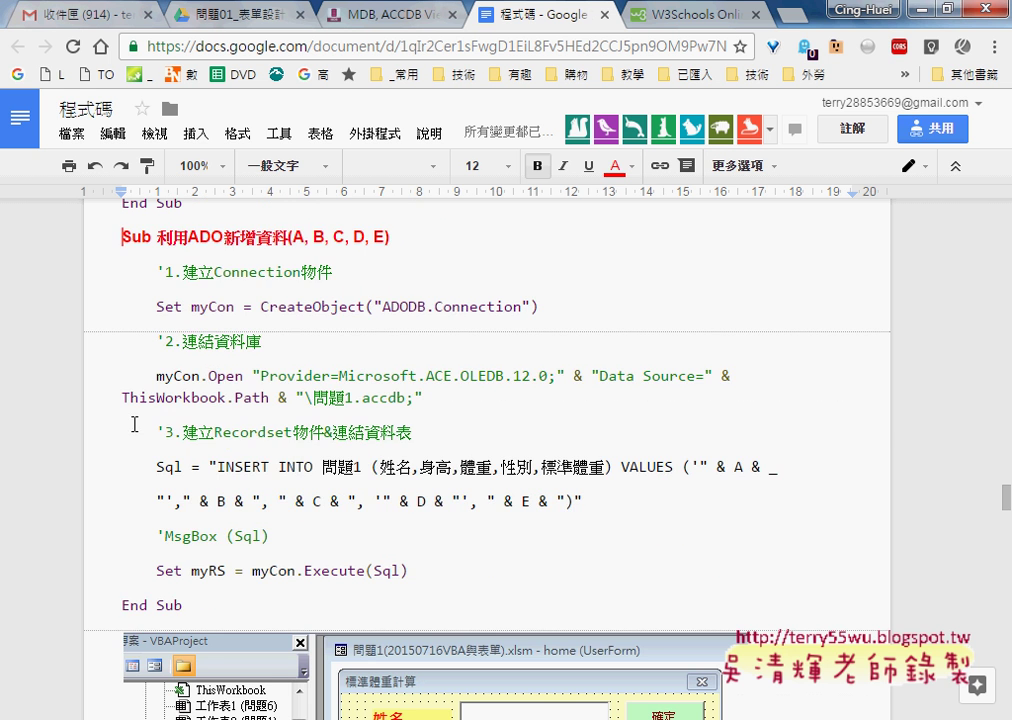
{"action": "left_click", "coordinate": [197, 606], "text": "shift"}
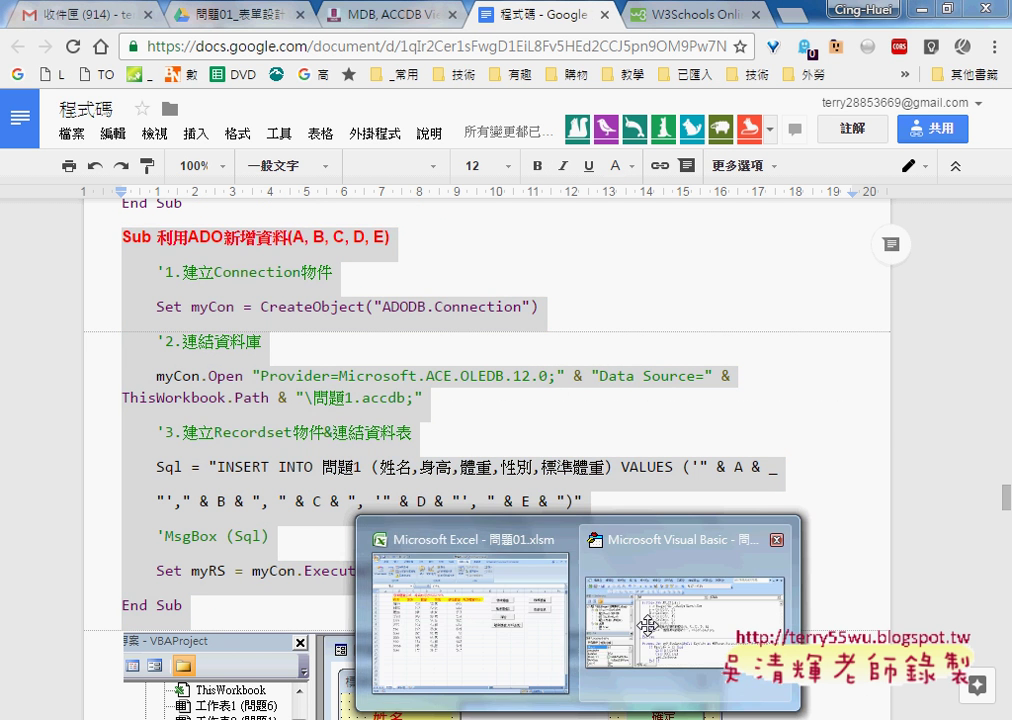
{"action": "left_click", "coordinate": [512, 494]}
{"action": "left_click", "coordinate": [505, 337]}
- Paste 利用ADO新增資料 below B3_Click and enlarge the editor window
{"action": "key", "text": "ctrl+v"}
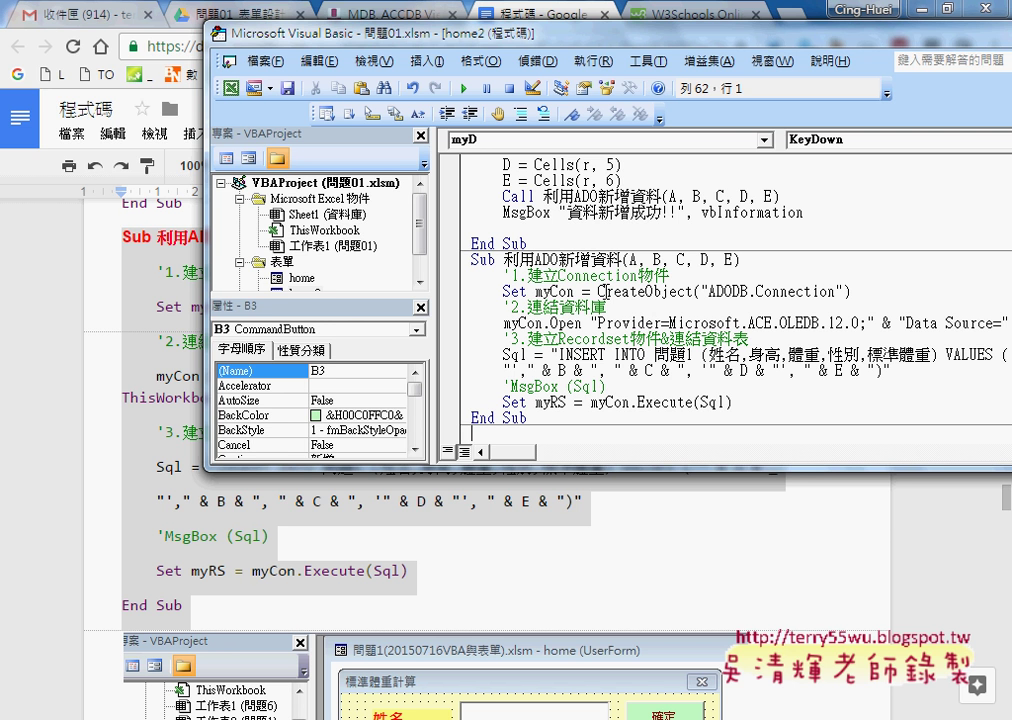
{"action": "left_click_drag", "start_coordinate": [478, 33], "coordinate": [424, 90]}
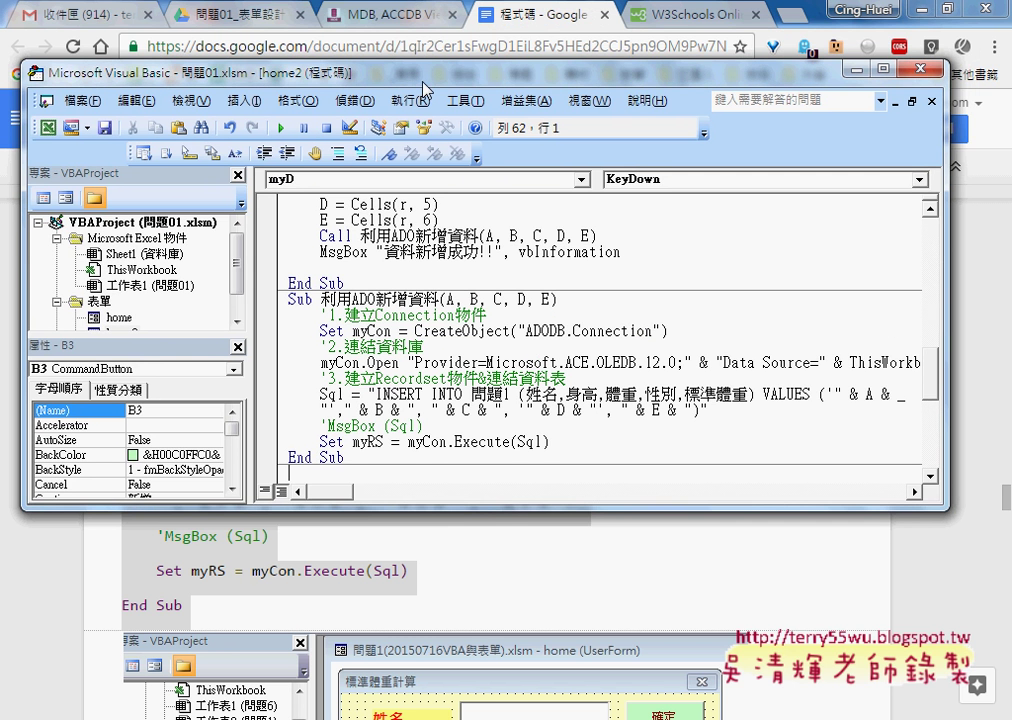
{"action": "left_click_drag", "start_coordinate": [567, 512], "coordinate": [567, 556]}
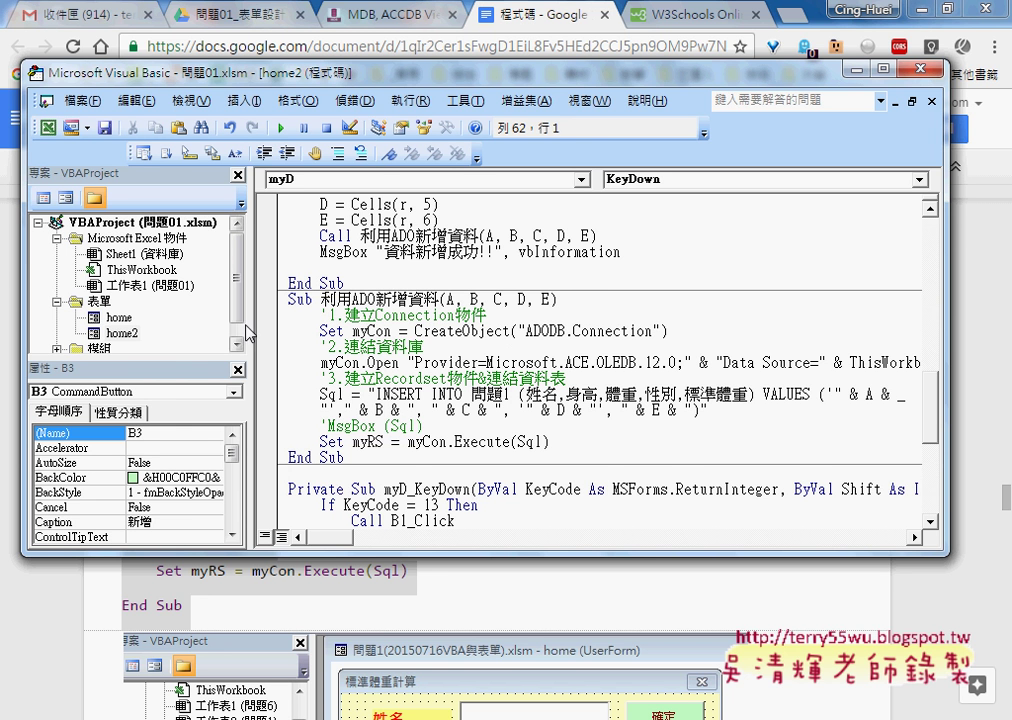
- Widen the code pane and window, then highlight CreateObject on the connection line
{"action": "left_click_drag", "start_coordinate": [252, 325], "coordinate": [164, 325]}
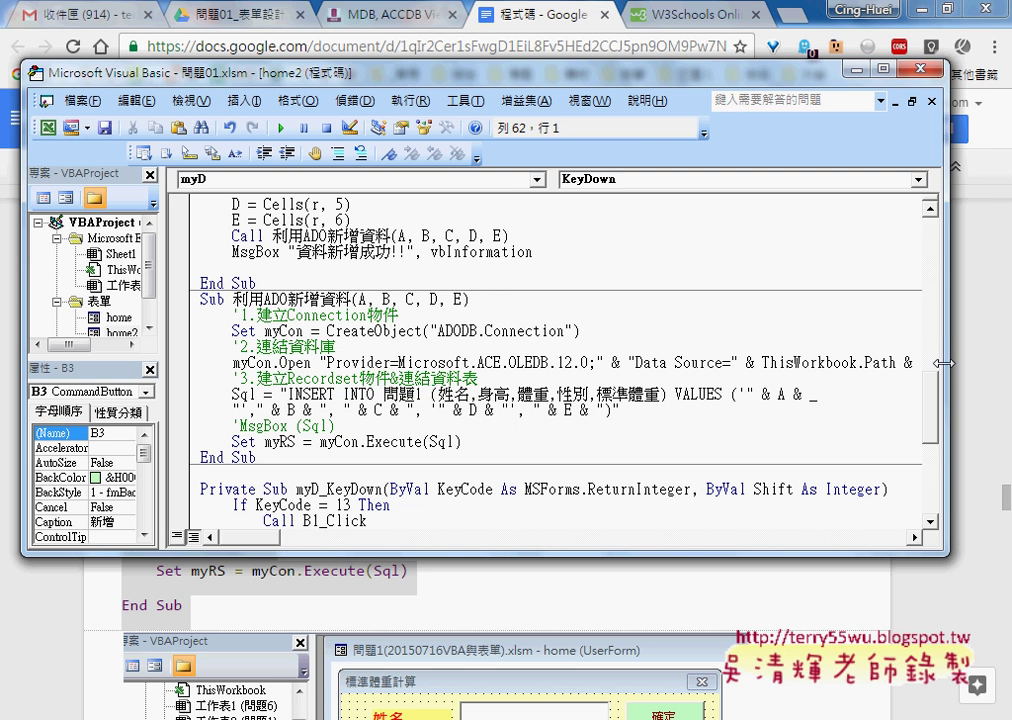
{"action": "left_click_drag", "start_coordinate": [950, 352], "coordinate": [985, 352]}
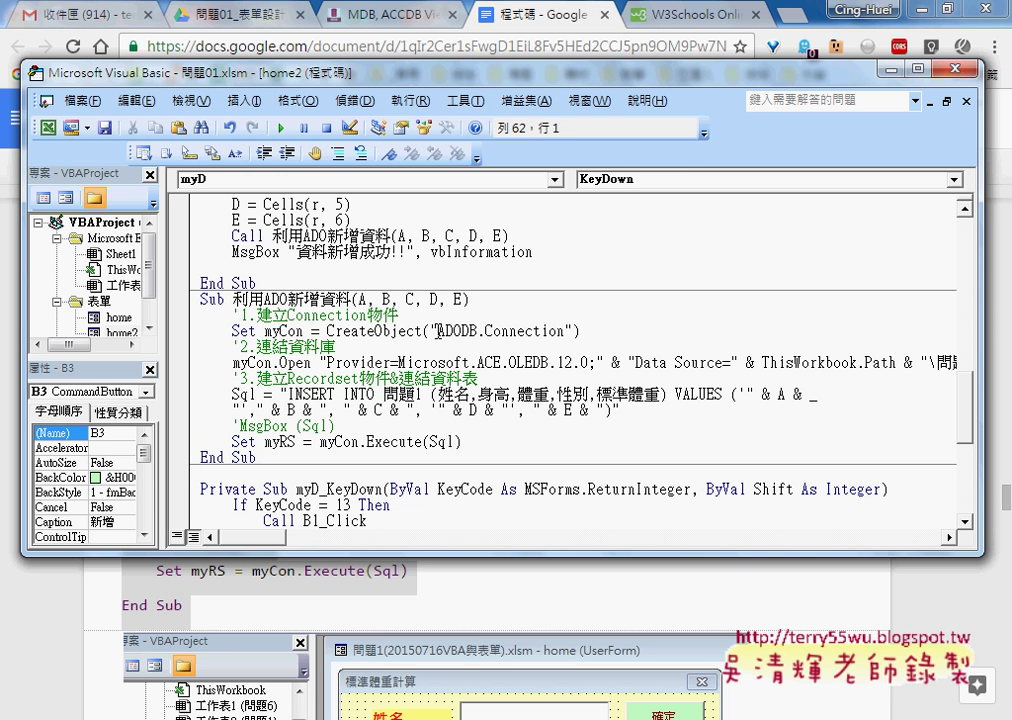
{"action": "left_click_drag", "start_coordinate": [437, 331], "coordinate": [566, 332]}
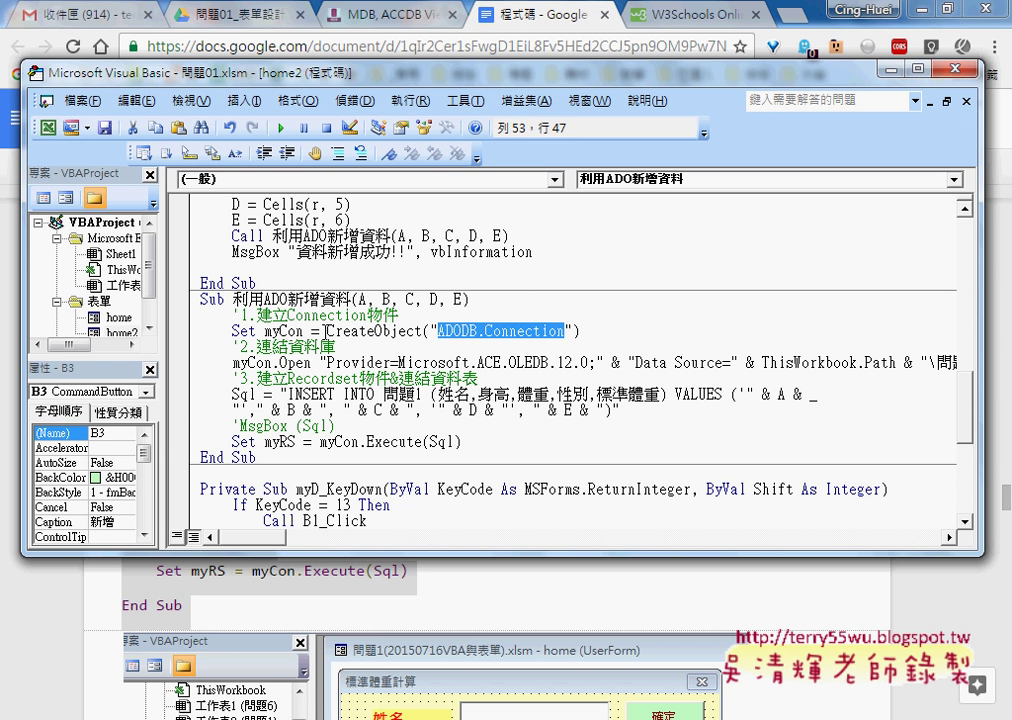
{"action": "left_click", "coordinate": [333, 331]}
{"action": "left_click_drag", "start_coordinate": [334, 331], "coordinate": [426, 331]}
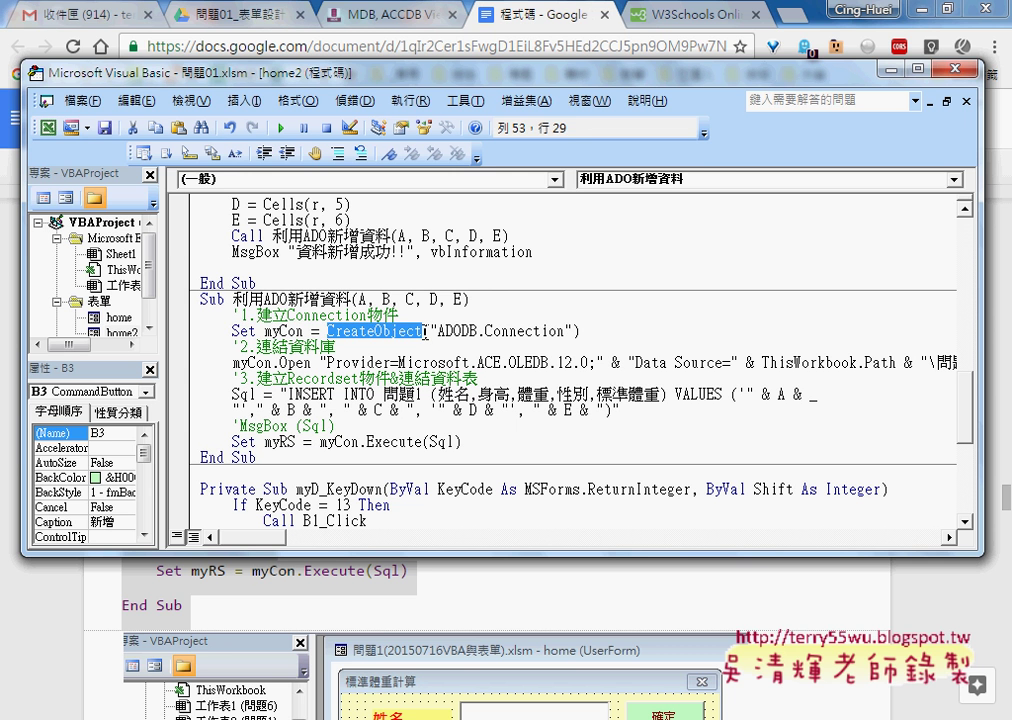
- Highlight Set, myCon and the ADODB.Connection class name in turn
{"action": "double_click", "coordinate": [246, 331]}
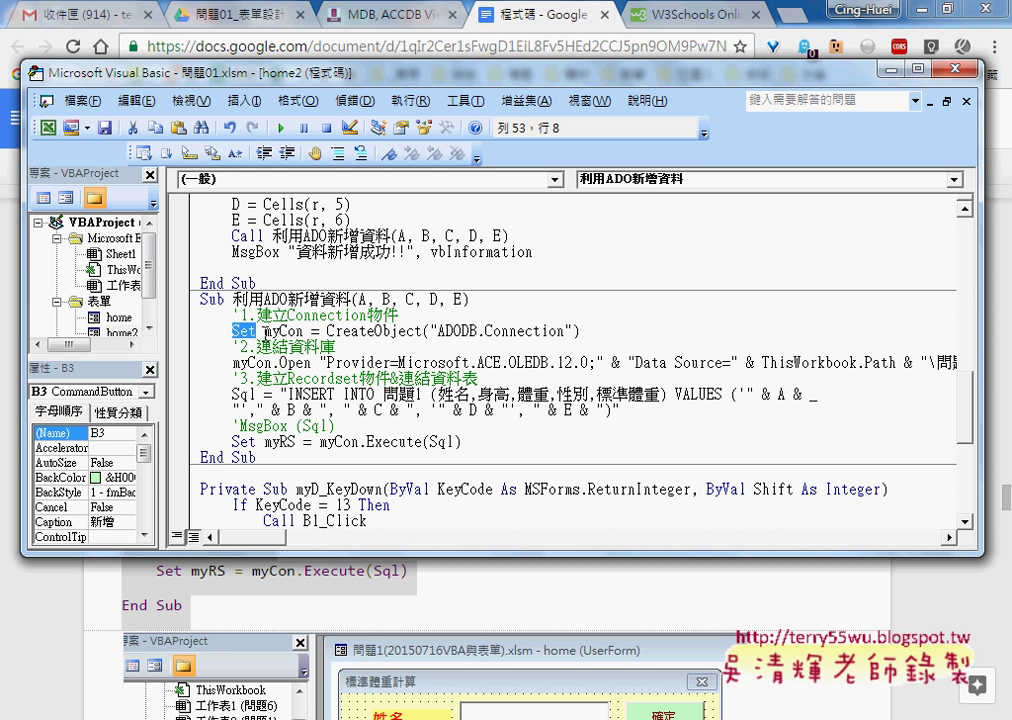
{"action": "double_click", "coordinate": [281, 331]}
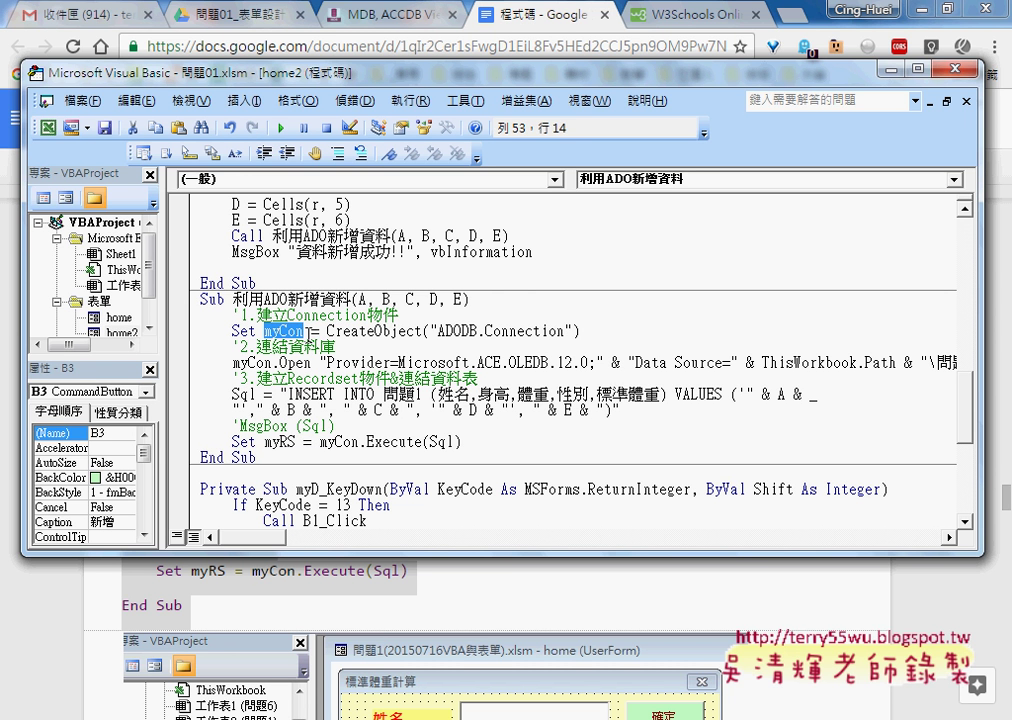
{"action": "left_click_drag", "start_coordinate": [327, 331], "coordinate": [423, 337]}
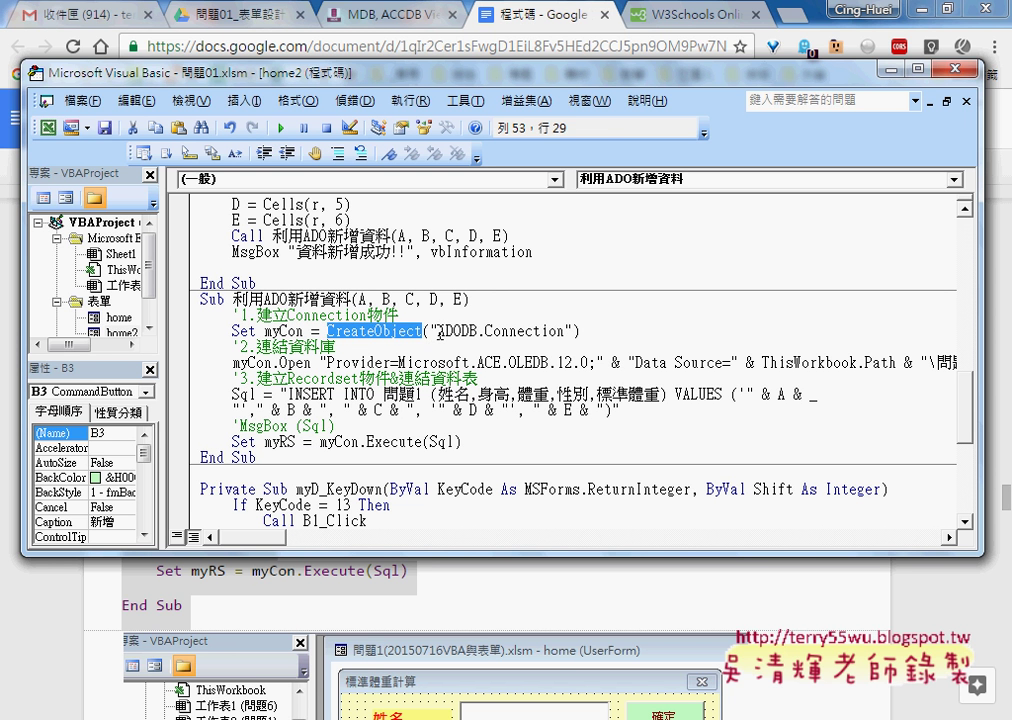
{"action": "left_click_drag", "start_coordinate": [437, 331], "coordinate": [478, 331]}
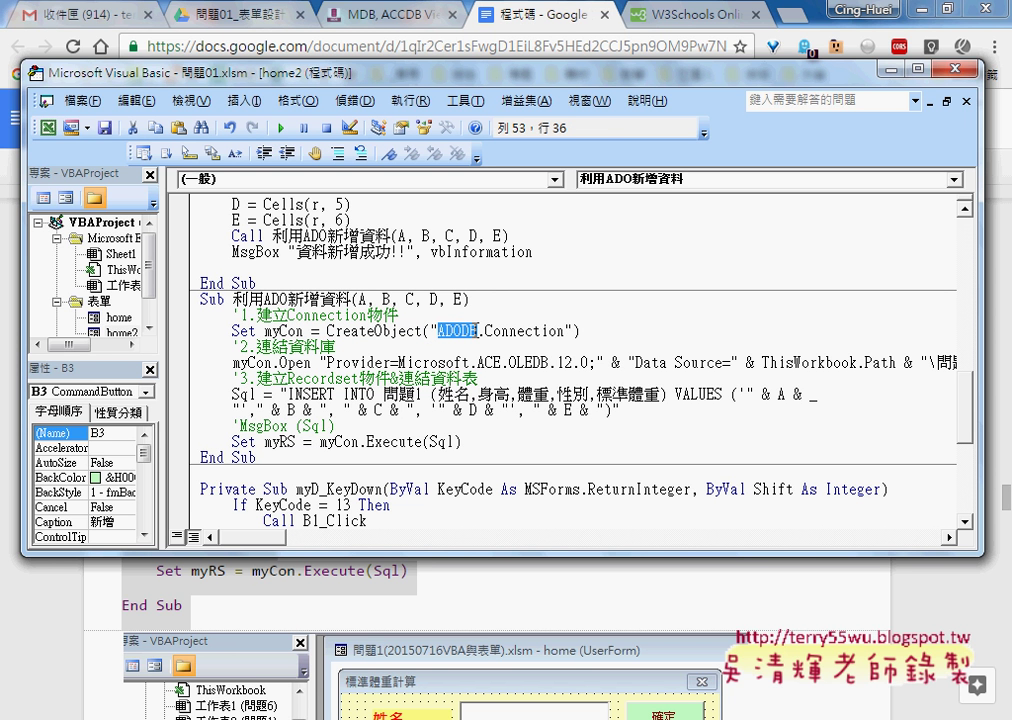
{"action": "mouse_move", "coordinate": [485, 331]}
{"action": "left_mouse_down"}
{"action": "mouse_move", "coordinate": [567, 333]}
{"action": "mouse_move", "coordinate": [440, 333]}
{"action": "left_mouse_up"}
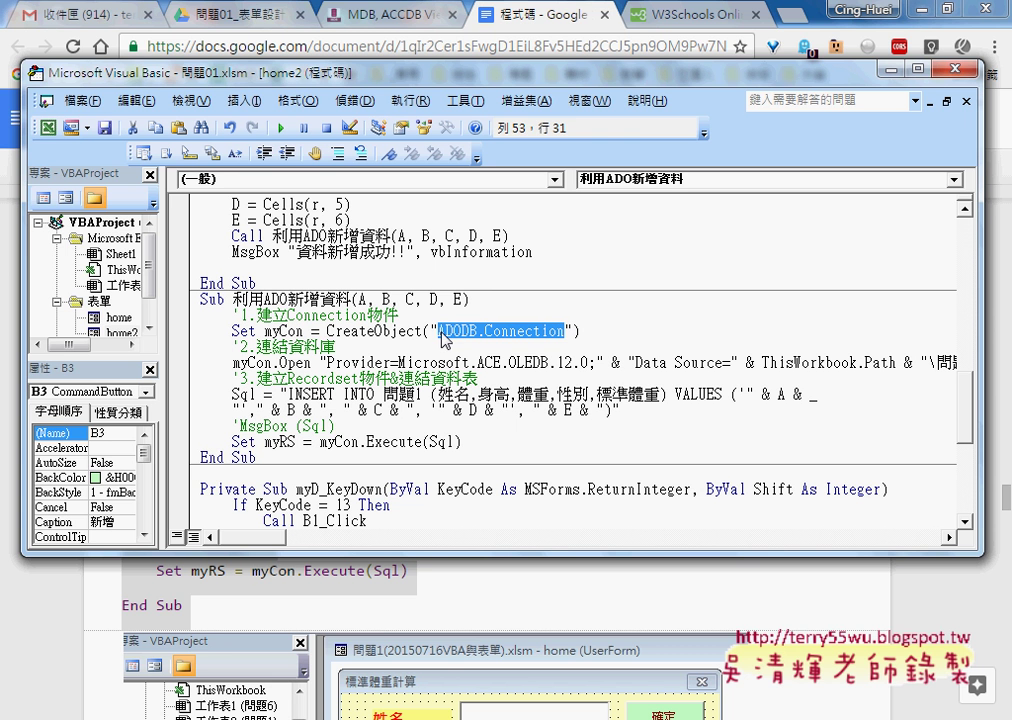
{"action": "left_click", "coordinate": [461, 102]}
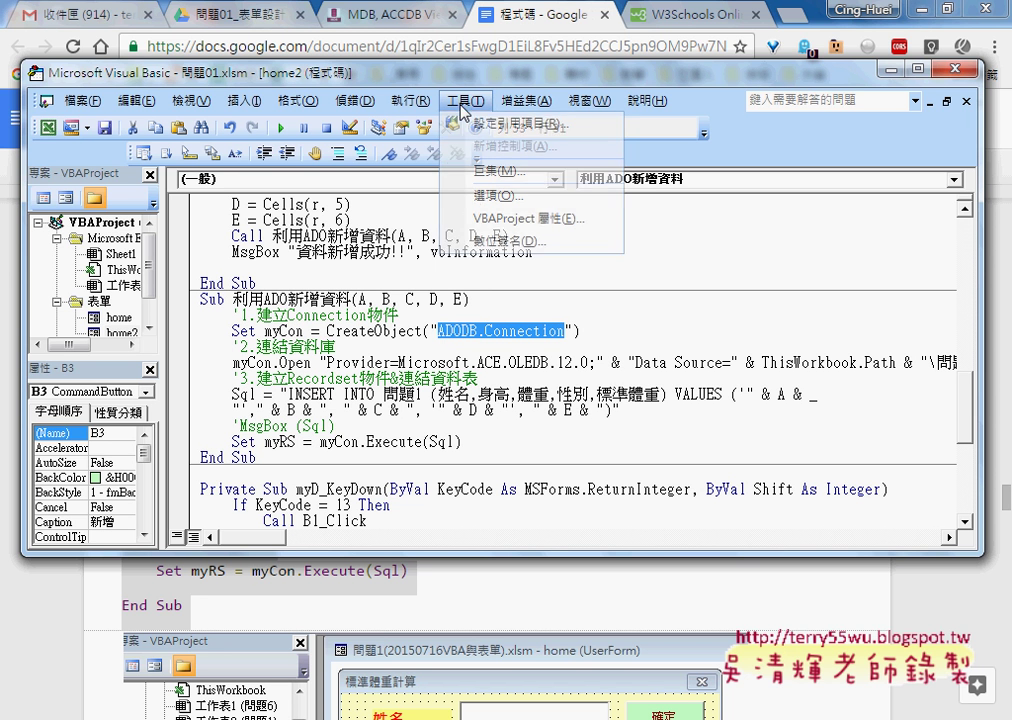
{"action": "left_click", "coordinate": [520, 128]}
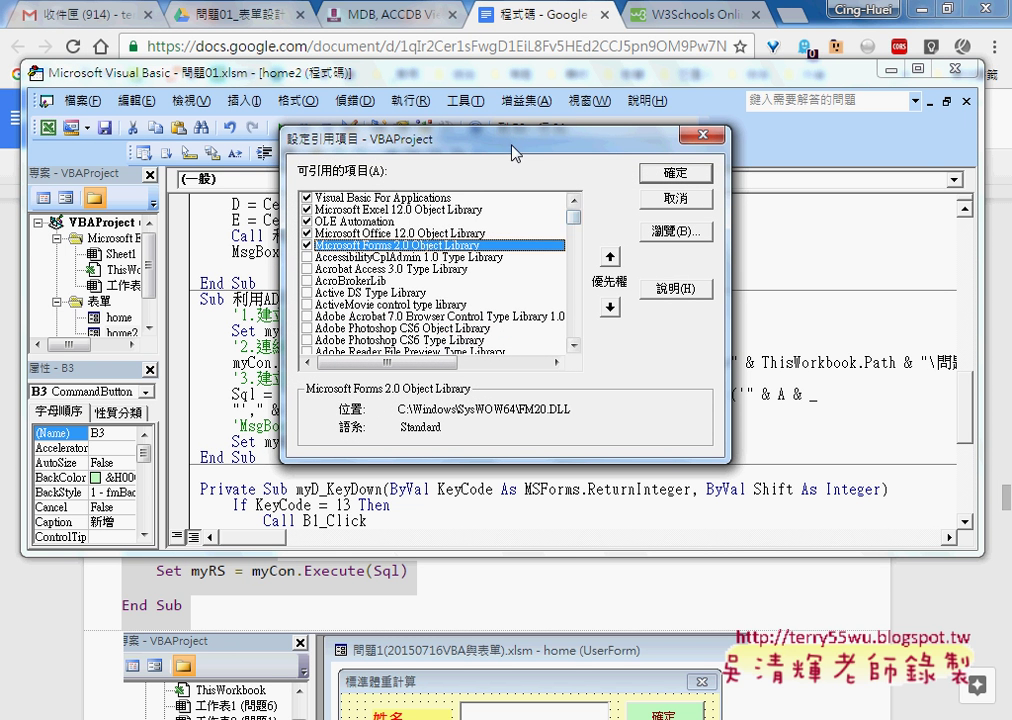
{"action": "left_click_drag", "start_coordinate": [574, 221], "coordinate": [578, 279]}
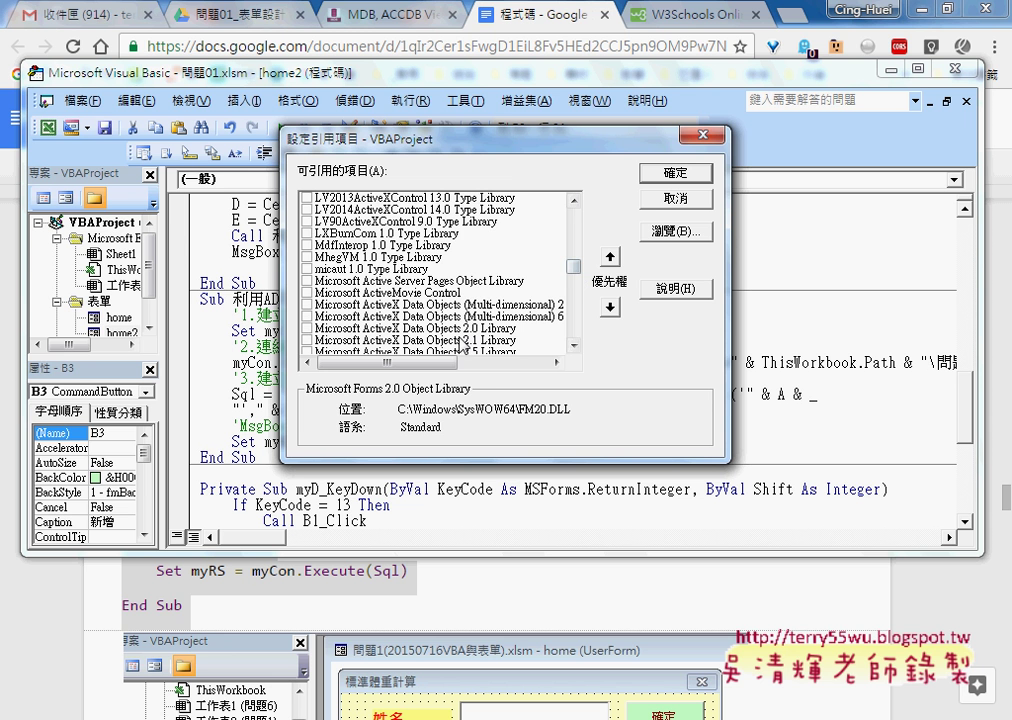
{"action": "left_click", "coordinate": [574, 345]}
{"action": "left_click", "coordinate": [574, 345]}
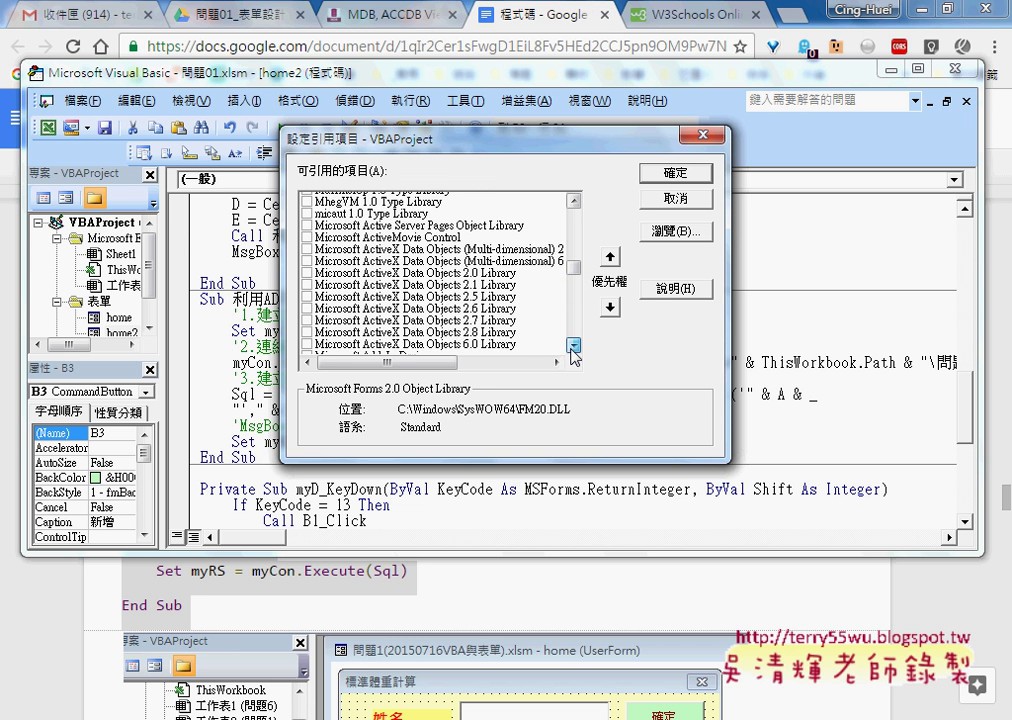
{"action": "left_click", "coordinate": [574, 345]}
{"action": "left_click", "coordinate": [573, 345]}
{"action": "left_click", "coordinate": [363, 317]}
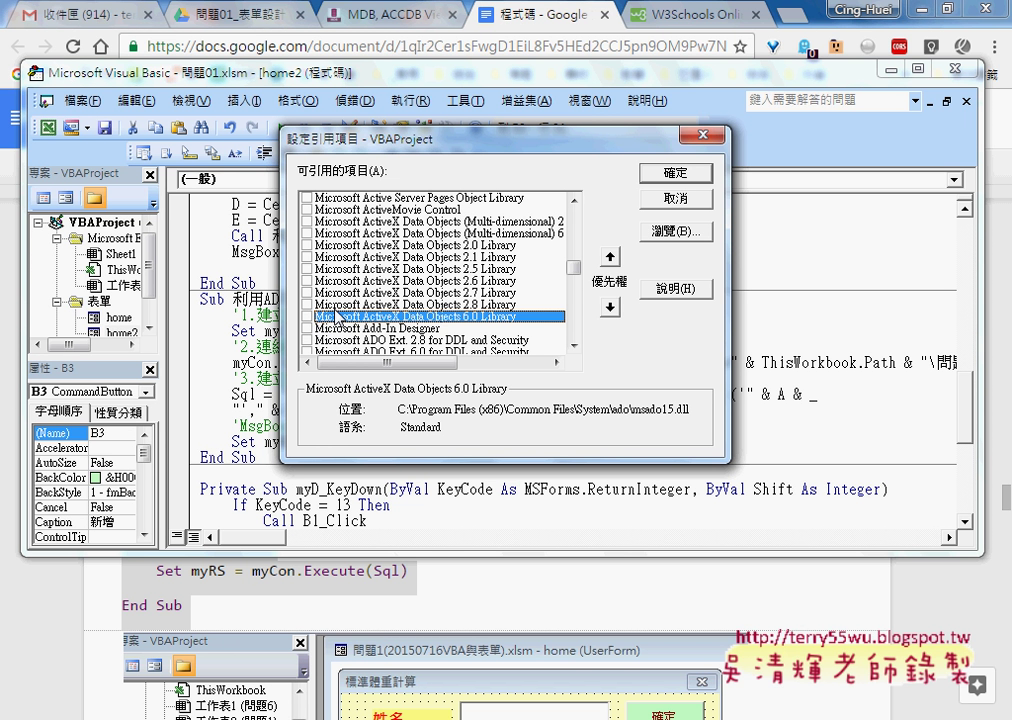
{"action": "left_click", "coordinate": [677, 198]}
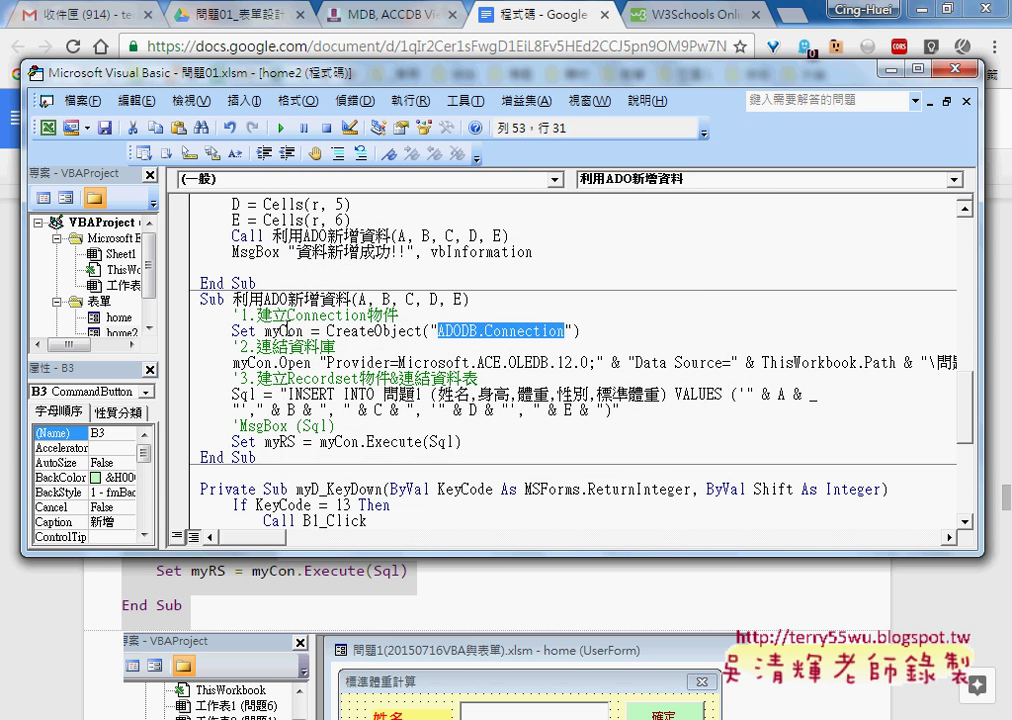
{"action": "left_click_drag", "start_coordinate": [232, 331], "coordinate": [583, 331]}
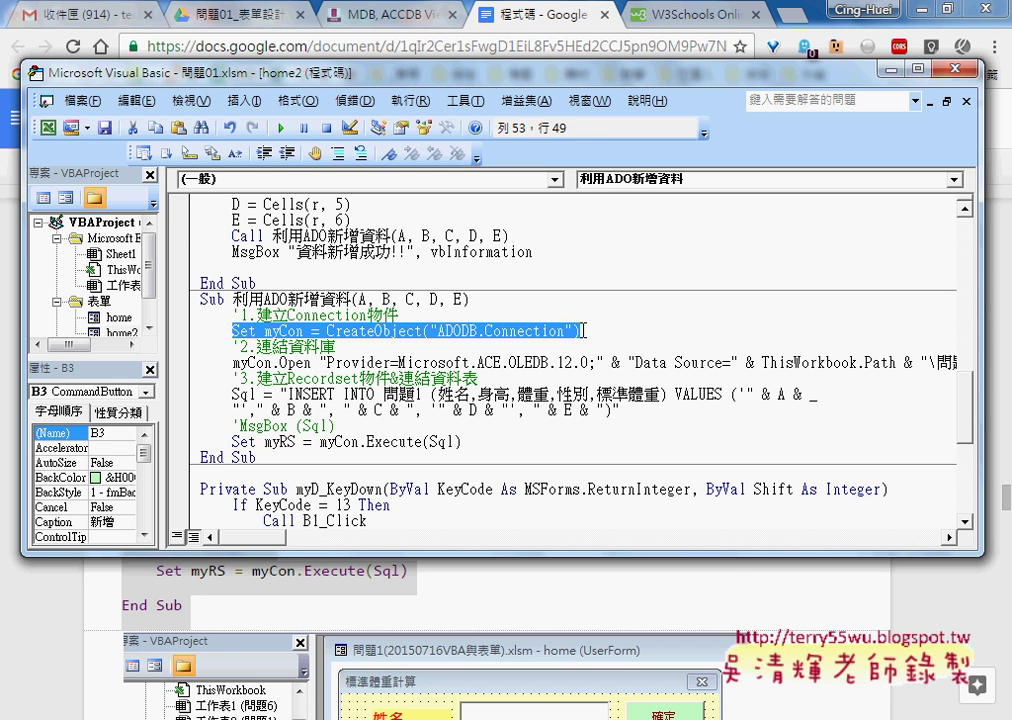
{"action": "left_click", "coordinate": [264, 331]}
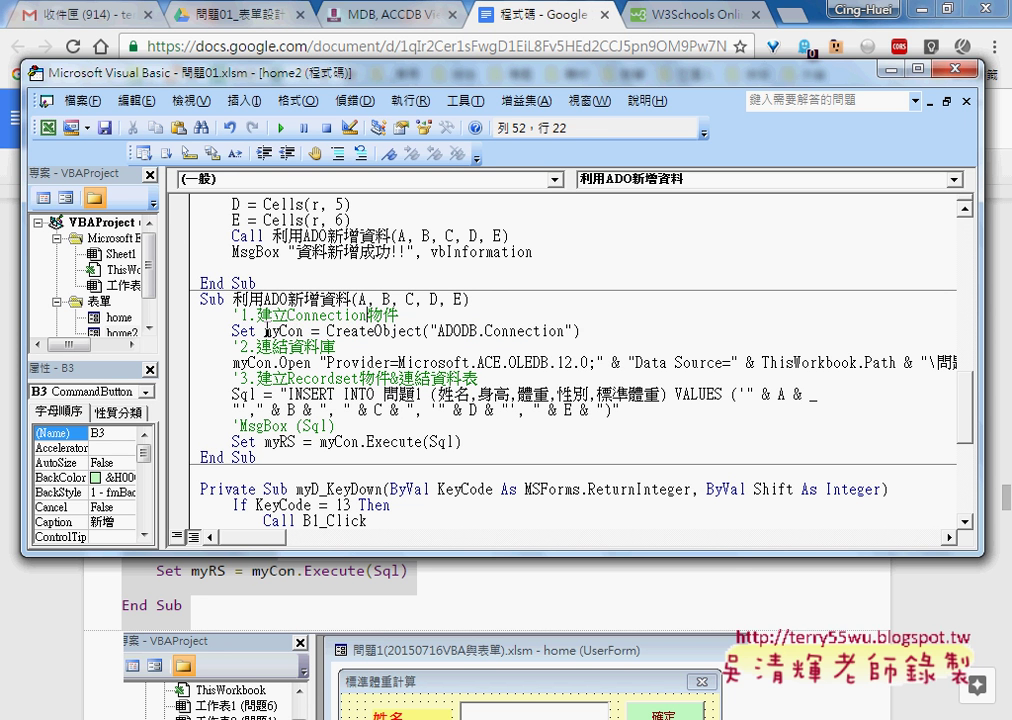
{"action": "left_click_drag", "start_coordinate": [264, 331], "coordinate": [303, 331]}
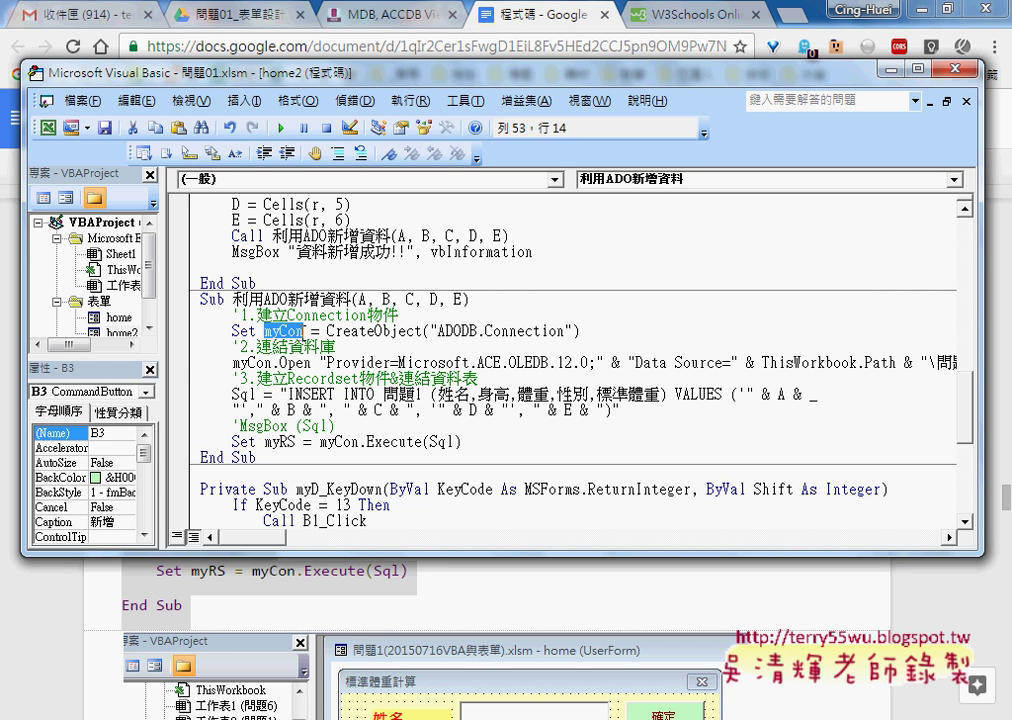
{"action": "double_click", "coordinate": [250, 362]}
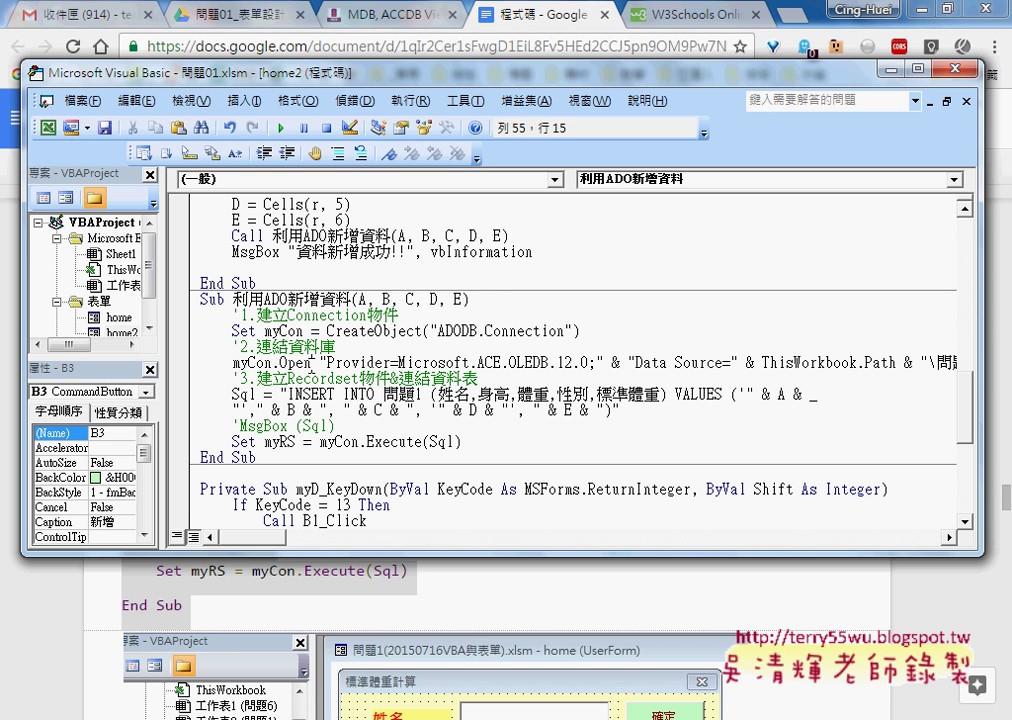
{"action": "double_click", "coordinate": [293, 362]}
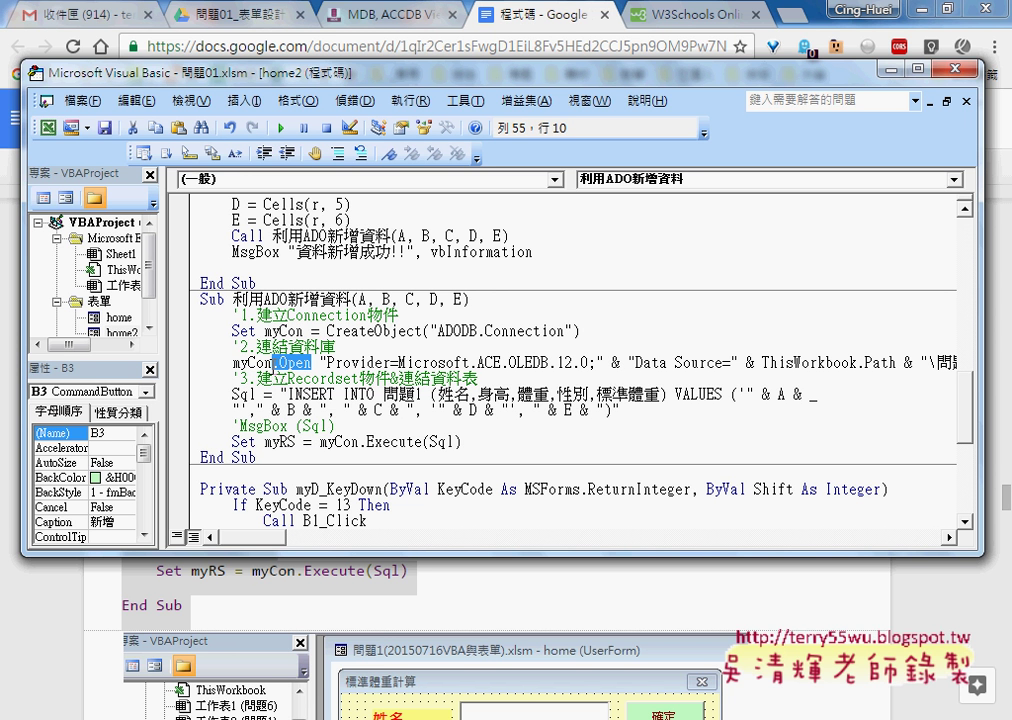
{"action": "left_click_drag", "start_coordinate": [245, 66], "coordinate": [190, 68]}
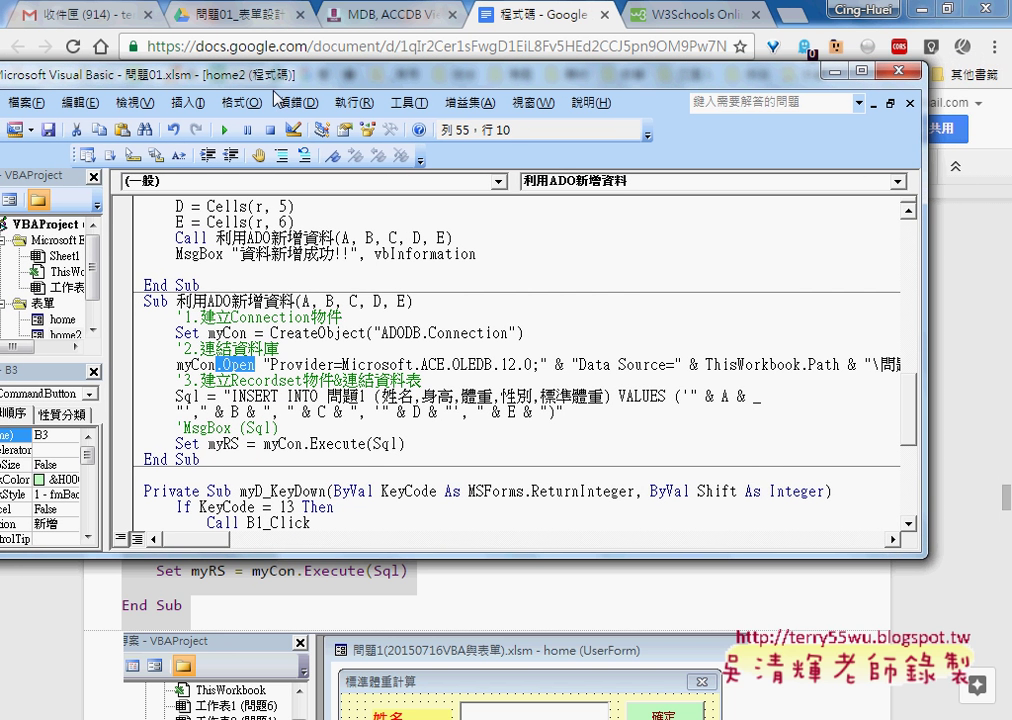
- Widen the window and highlight ThisWorkbook.Path, Data Source= and Provider=Microsoft.ACE.OLEDB.12.0
{"action": "left_click_drag", "start_coordinate": [927, 365], "coordinate": [993, 365]}
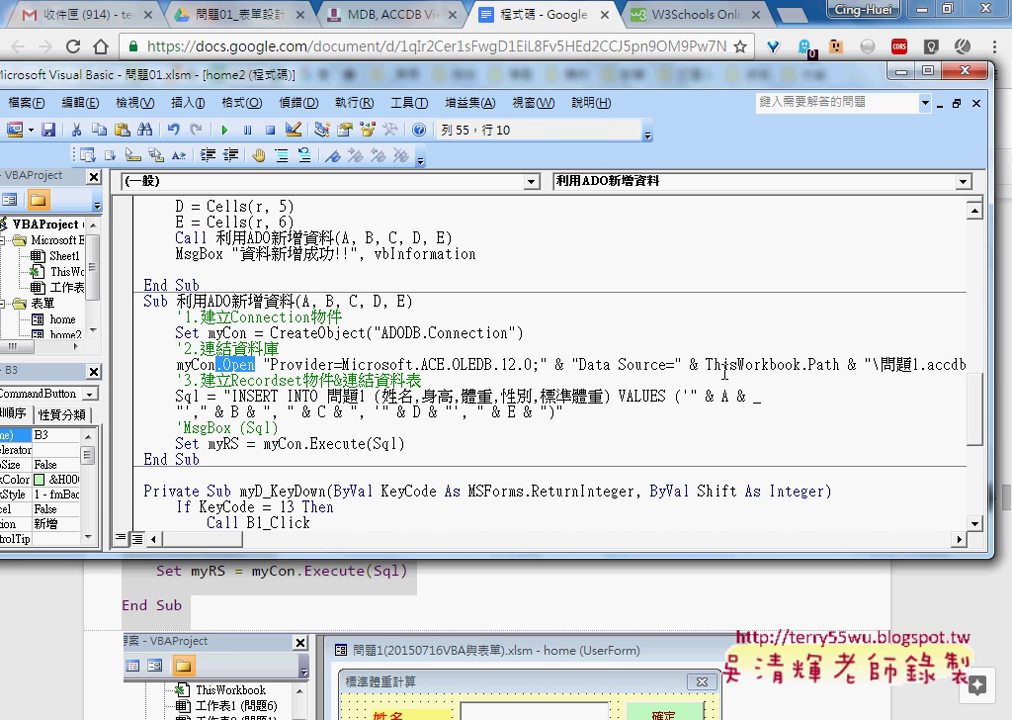
{"action": "left_click_drag", "start_coordinate": [705, 365], "coordinate": [840, 365]}
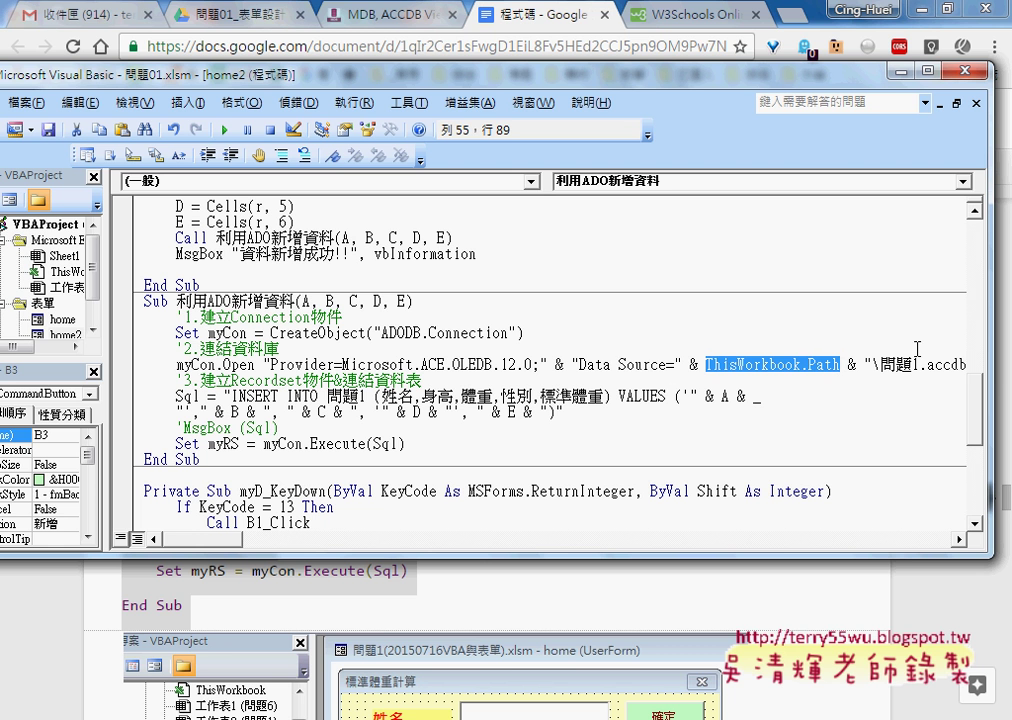
{"action": "left_click", "coordinate": [583, 366]}
{"action": "left_click_drag", "start_coordinate": [656, 371], "coordinate": [676, 368]}
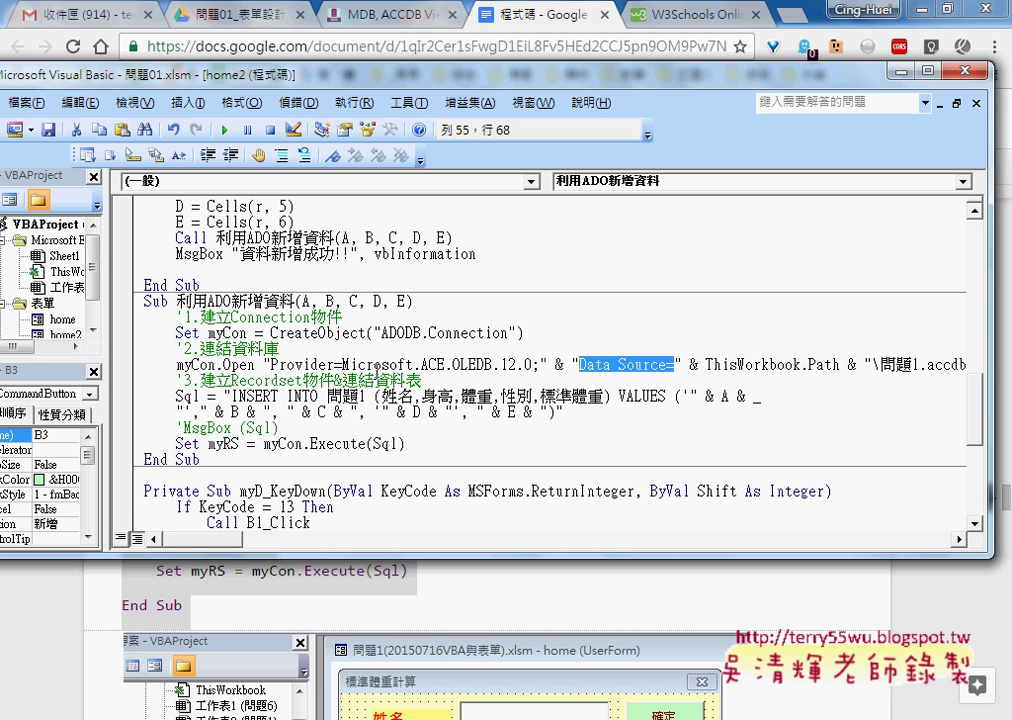
{"action": "left_click_drag", "start_coordinate": [272, 365], "coordinate": [540, 368]}
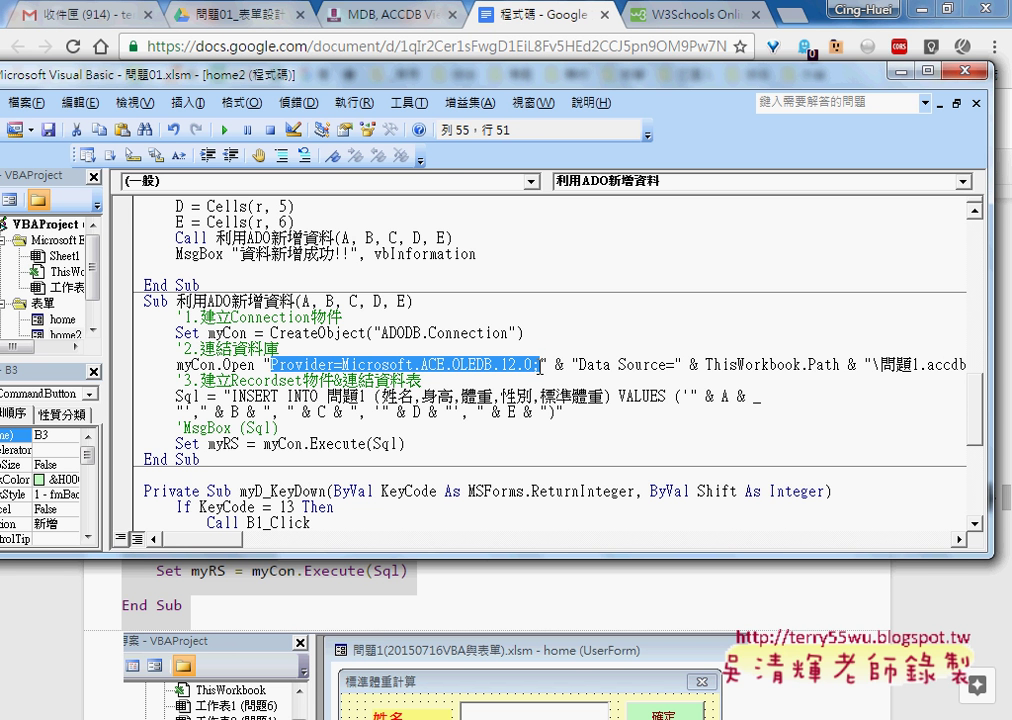
- Reselect the myCon, Data Source and Provider parts of the connection code, then open the Start menu
{"action": "left_click_drag", "start_coordinate": [540, 368], "coordinate": [544, 367]}
{"action": "mouse_move", "coordinate": [208, 333]}
{"action": "left_mouse_down"}
{"action": "mouse_move", "coordinate": [246, 333]}
{"action": "mouse_move", "coordinate": [257, 365]}
{"action": "mouse_move", "coordinate": [549, 365]}
{"action": "left_mouse_up"}
{"action": "mouse_move", "coordinate": [571, 365]}
{"action": "left_mouse_down"}
{"action": "mouse_move", "coordinate": [912, 366]}
{"action": "mouse_move", "coordinate": [808, 365]}
{"action": "left_mouse_up"}
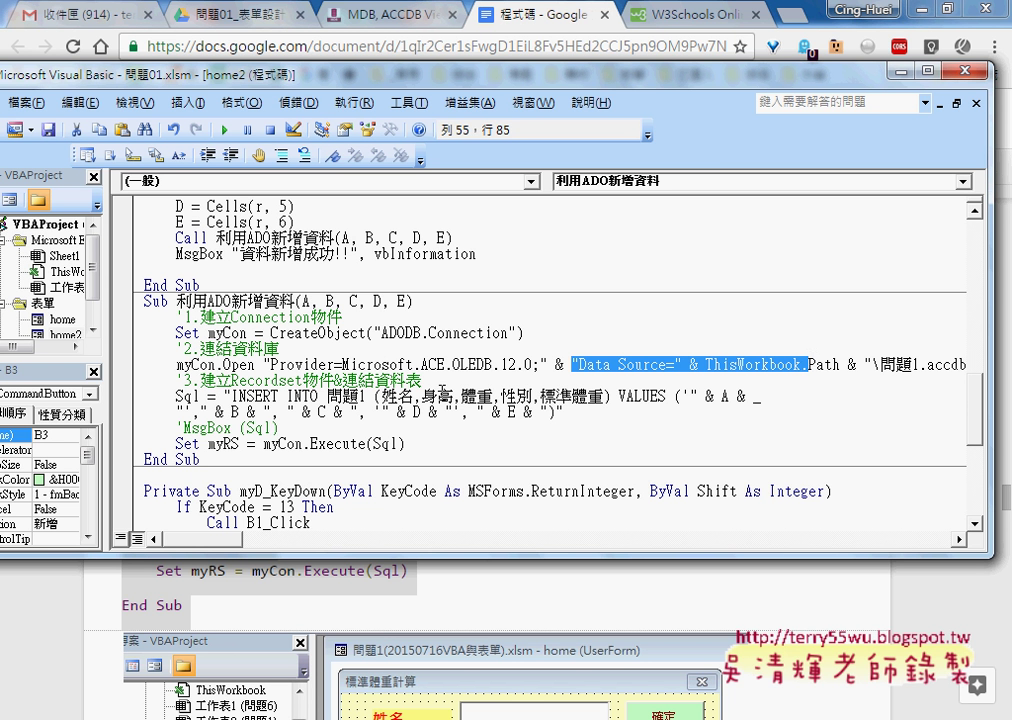
{"action": "left_click_drag", "start_coordinate": [265, 365], "coordinate": [535, 366]}
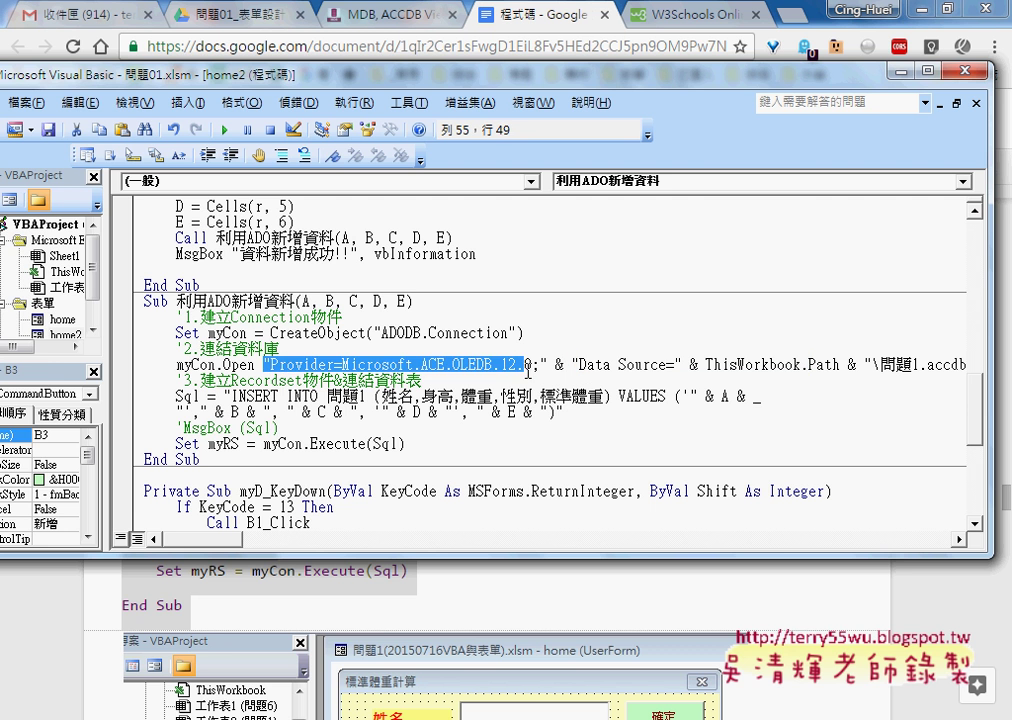
{"action": "key", "text": "super"}
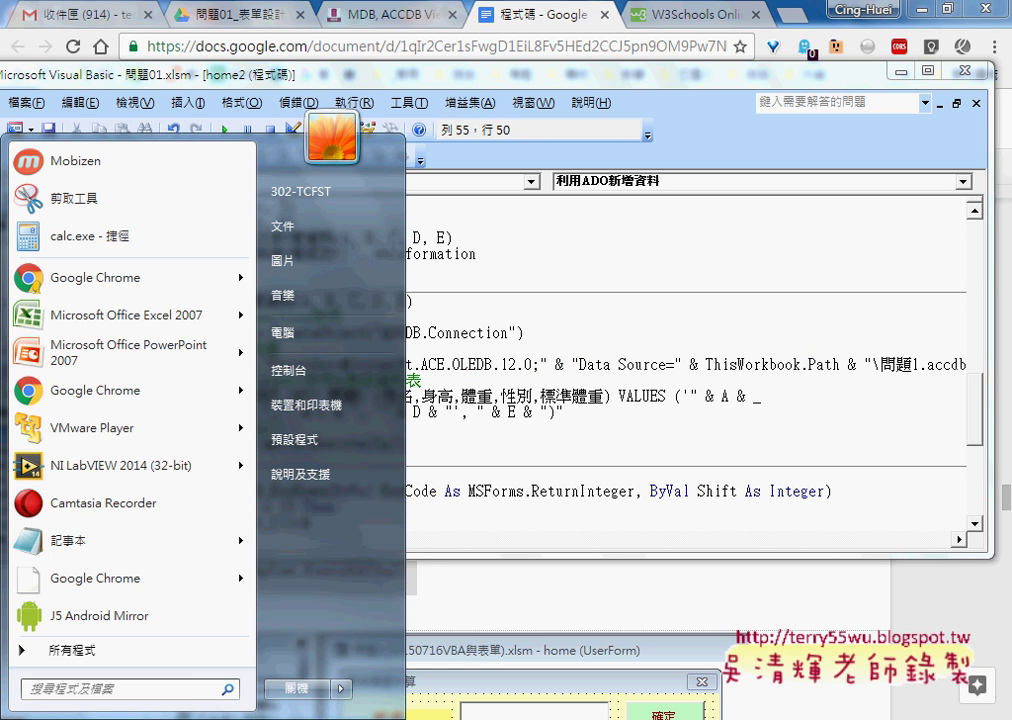
- From Control Panel in large-icon view, open the 系統管理工具 (Administrative Tools) folder
{"action": "left_click", "coordinate": [290, 370]}
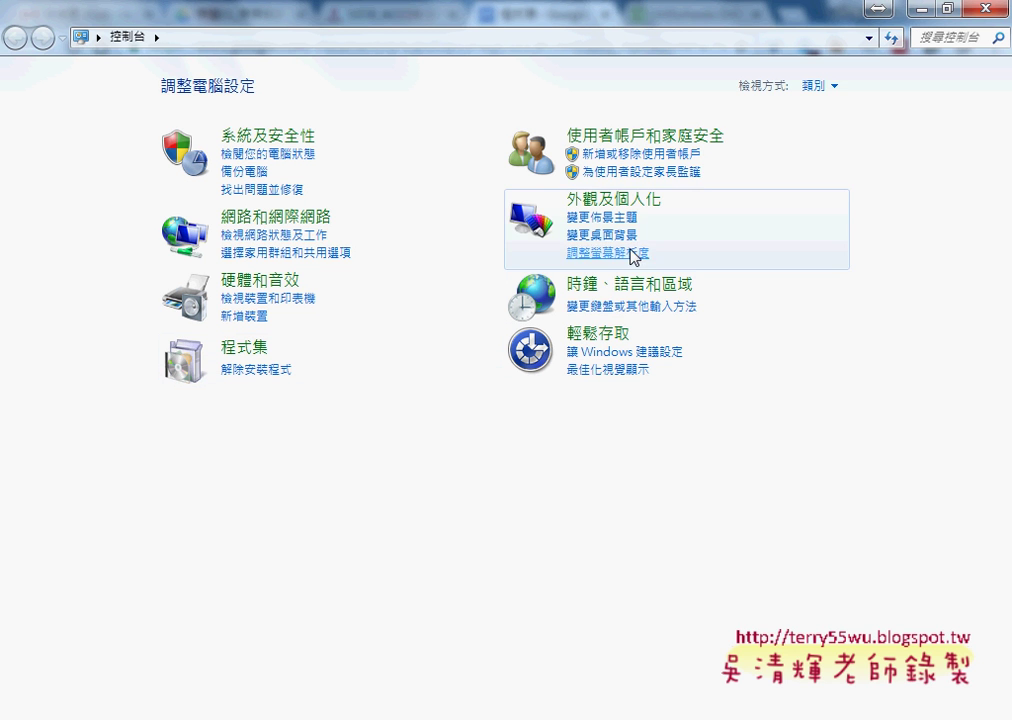
{"action": "left_click", "coordinate": [816, 88]}
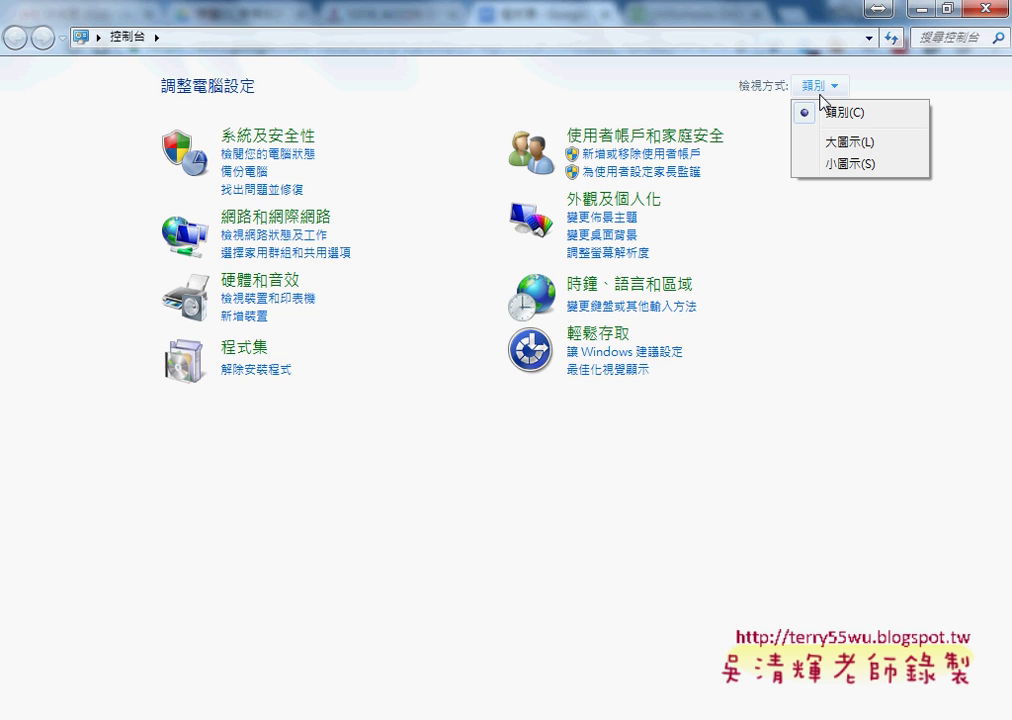
{"action": "left_click", "coordinate": [836, 142]}
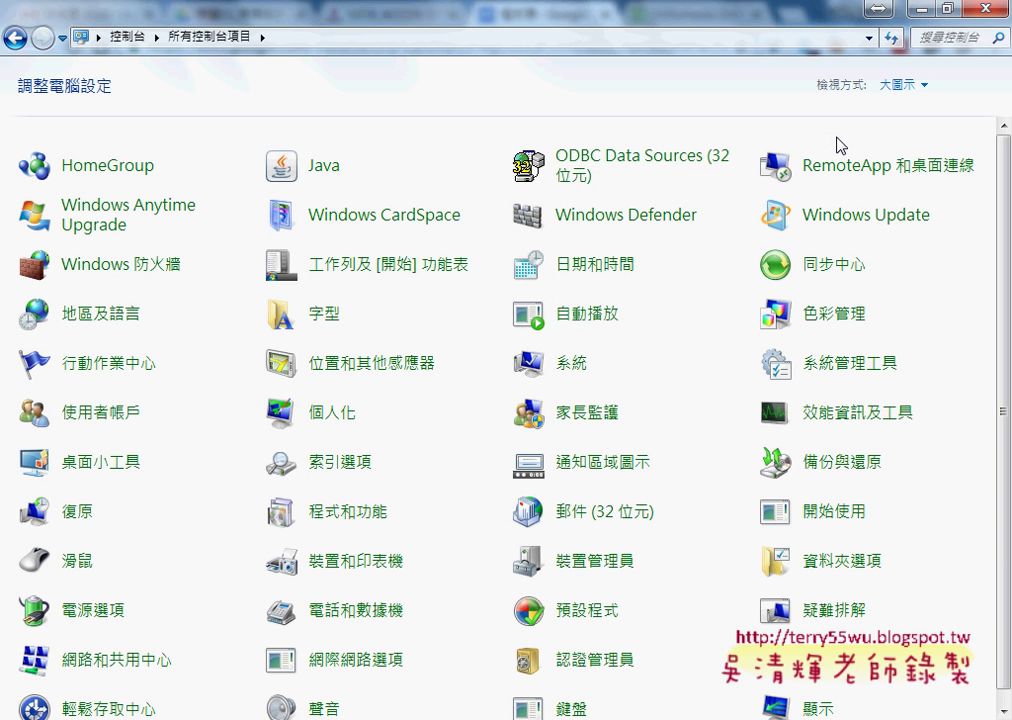
{"action": "scroll", "coordinate": [660, 440], "scroll_direction": "down", "scroll_amount": 1}
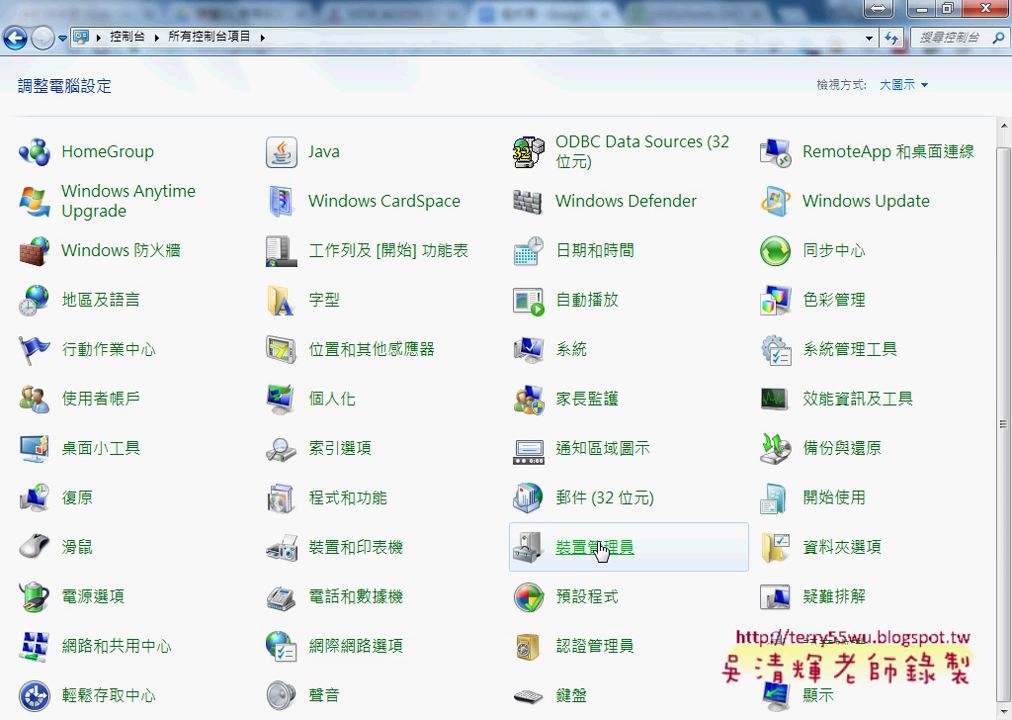
{"action": "left_click", "coordinate": [838, 362]}
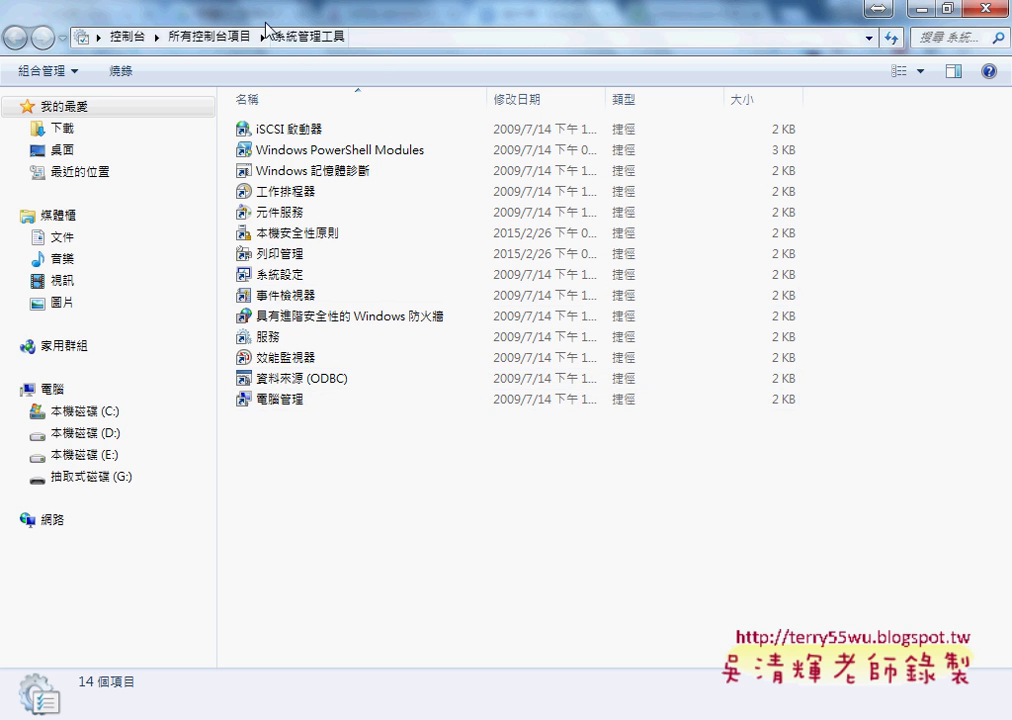
{"action": "left_click", "coordinate": [375, 392]}
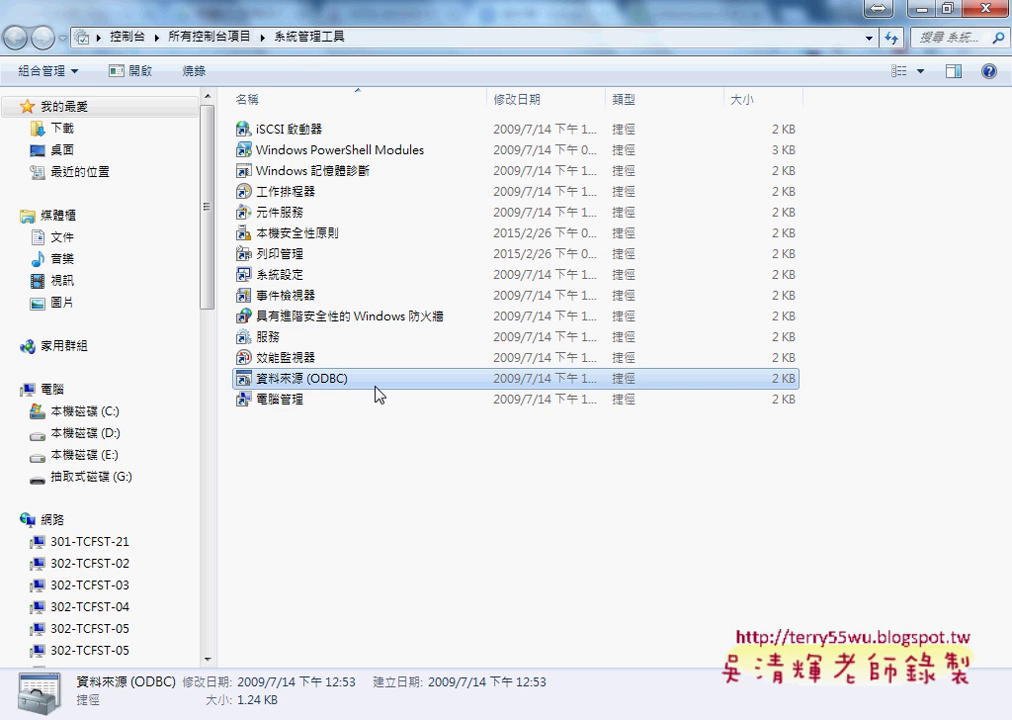
{"action": "double_click", "coordinate": [400, 386]}
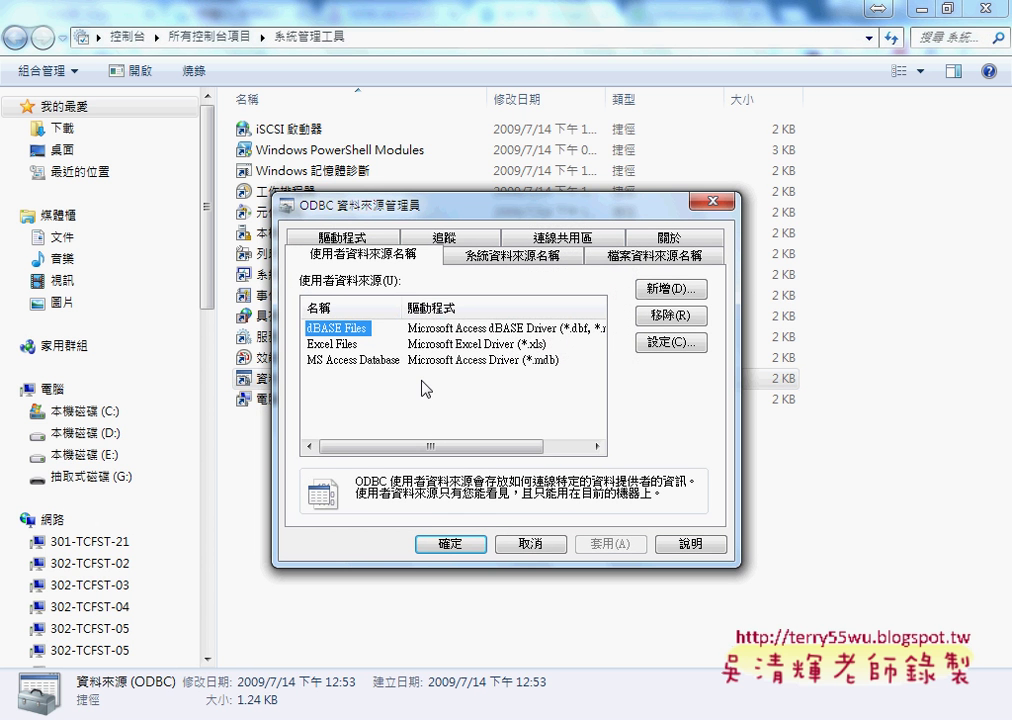
{"action": "left_click_drag", "start_coordinate": [493, 447], "coordinate": [538, 456]}
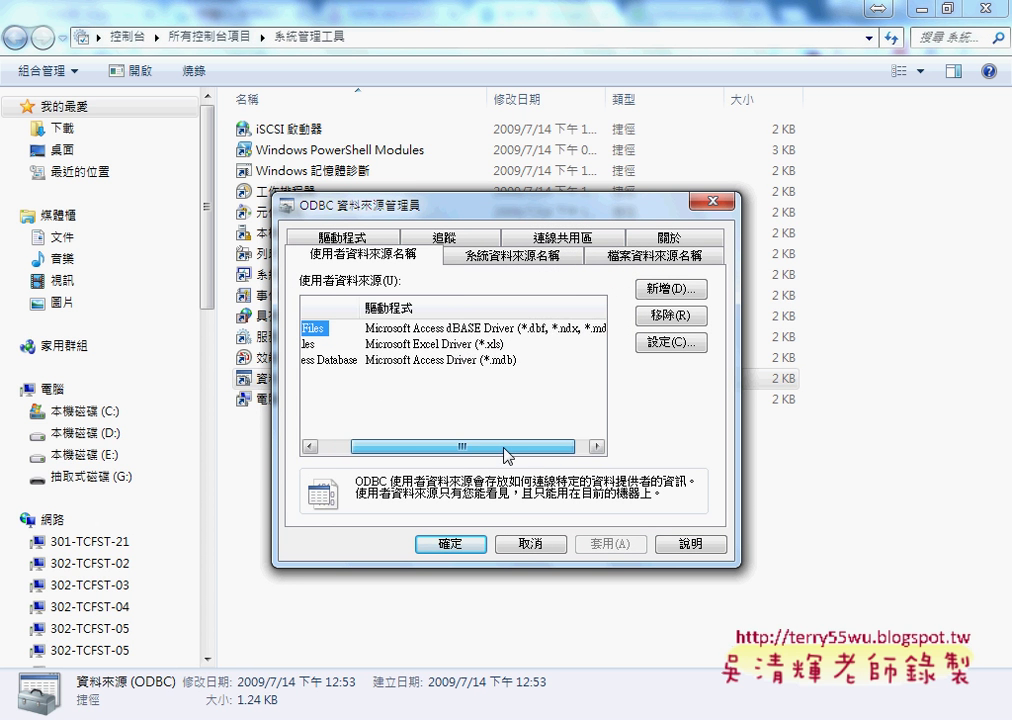
{"action": "left_click", "coordinate": [451, 362]}
{"action": "left_click_drag", "start_coordinate": [378, 447], "coordinate": [334, 447]}
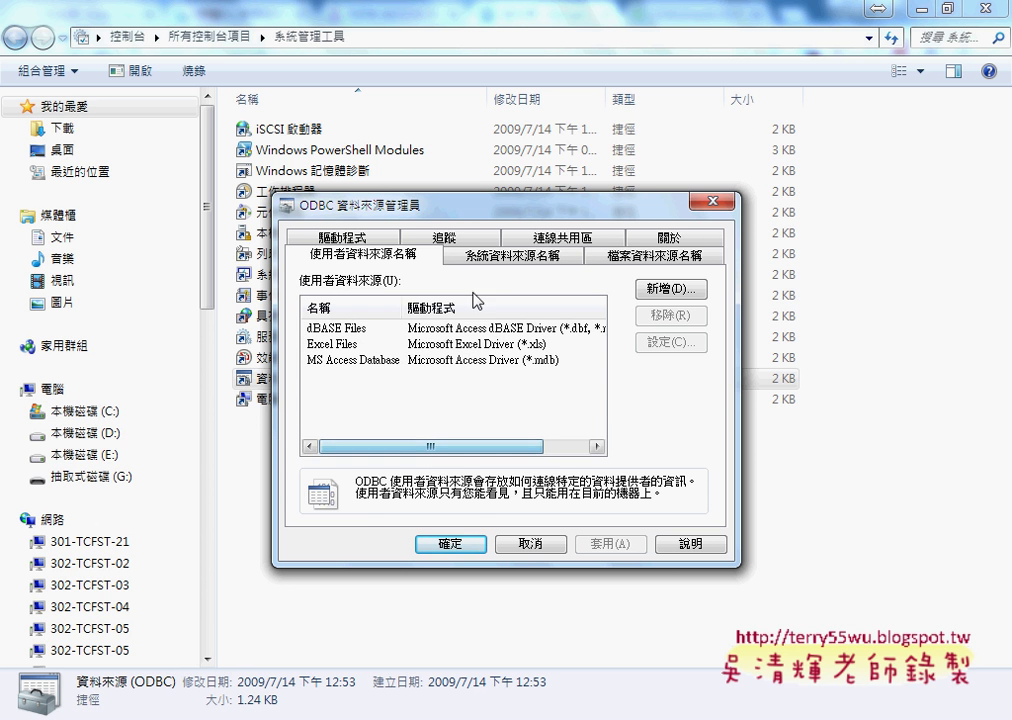
{"action": "left_click", "coordinate": [362, 240]}
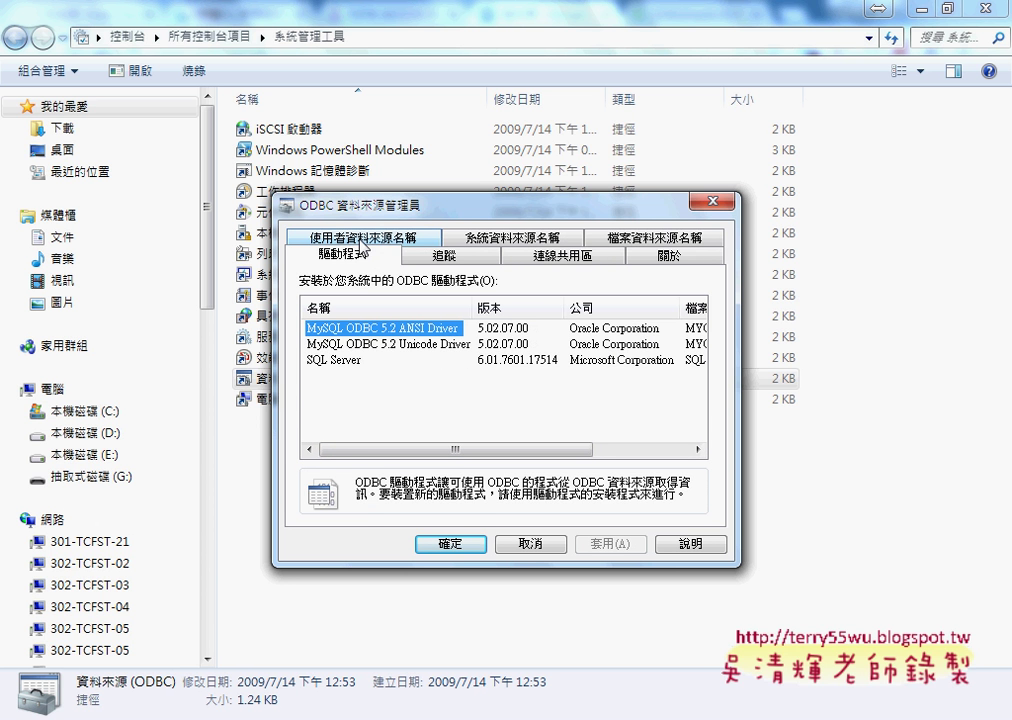
{"action": "left_click", "coordinate": [336, 360]}
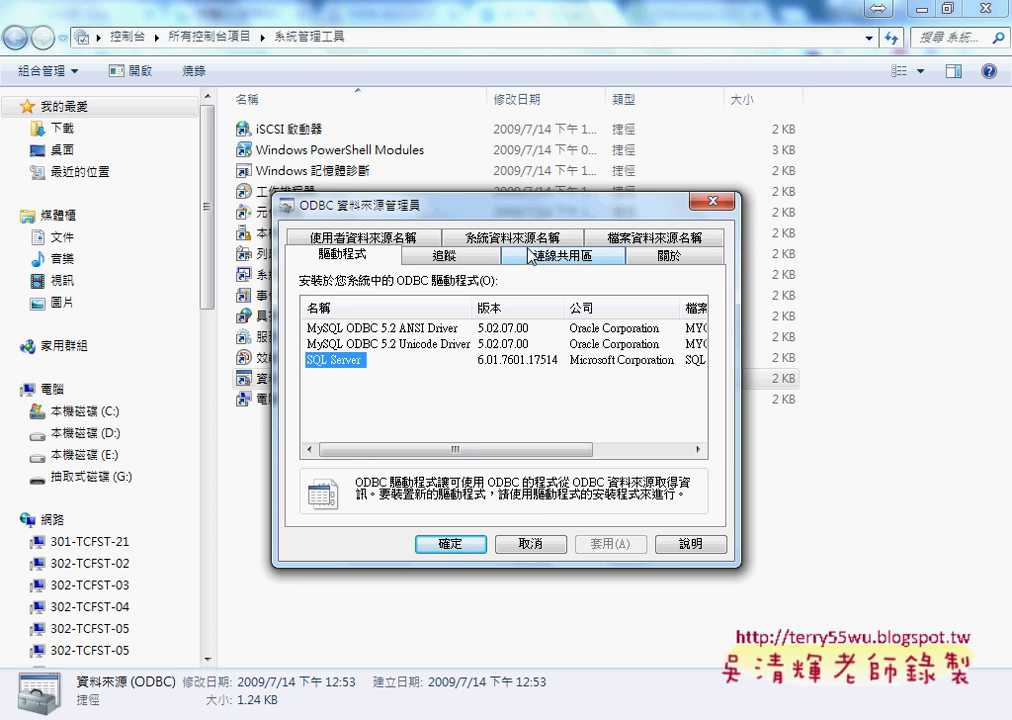
{"action": "left_click", "coordinate": [444, 256]}
{"action": "left_click", "coordinate": [530, 258]}
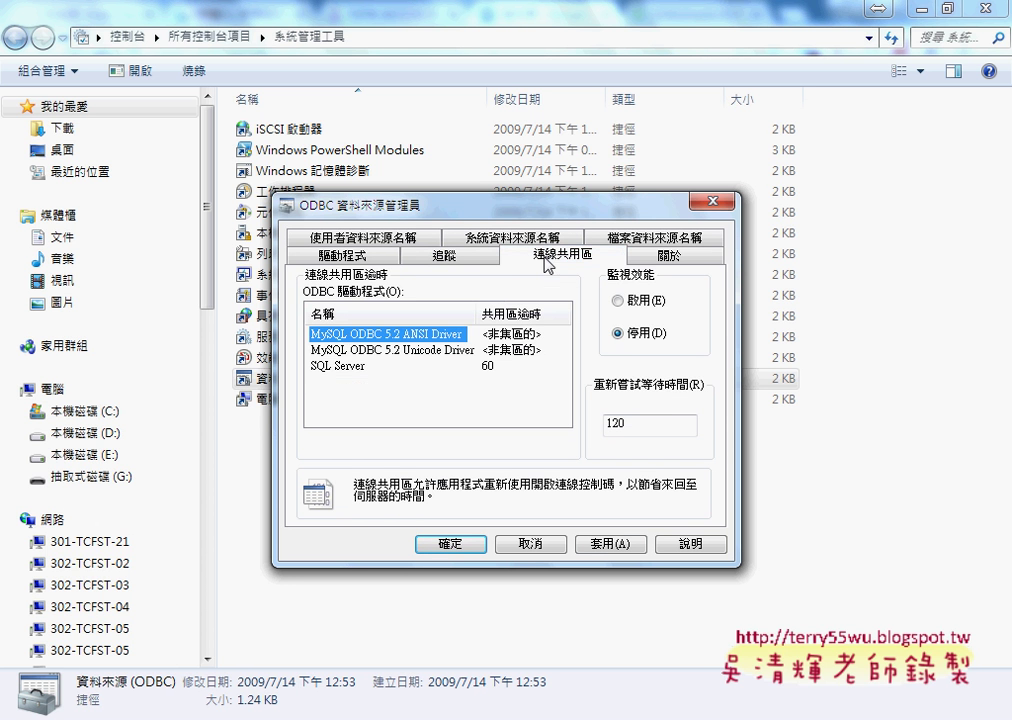
{"action": "left_click", "coordinate": [649, 263]}
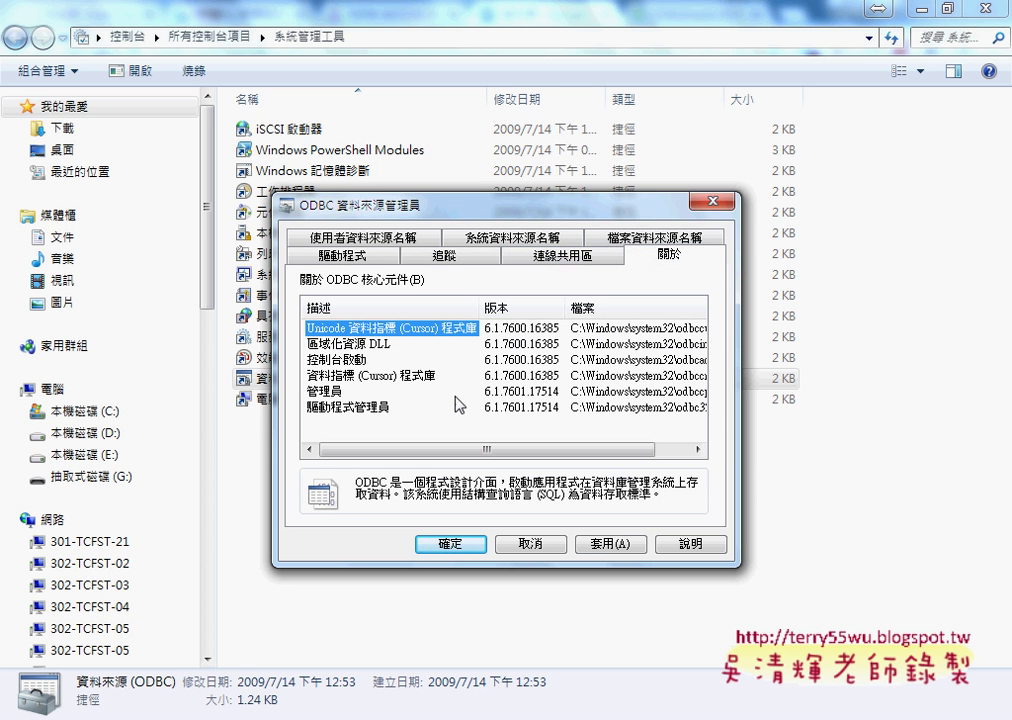
{"action": "left_click", "coordinate": [358, 242]}
{"action": "left_click", "coordinate": [384, 361]}
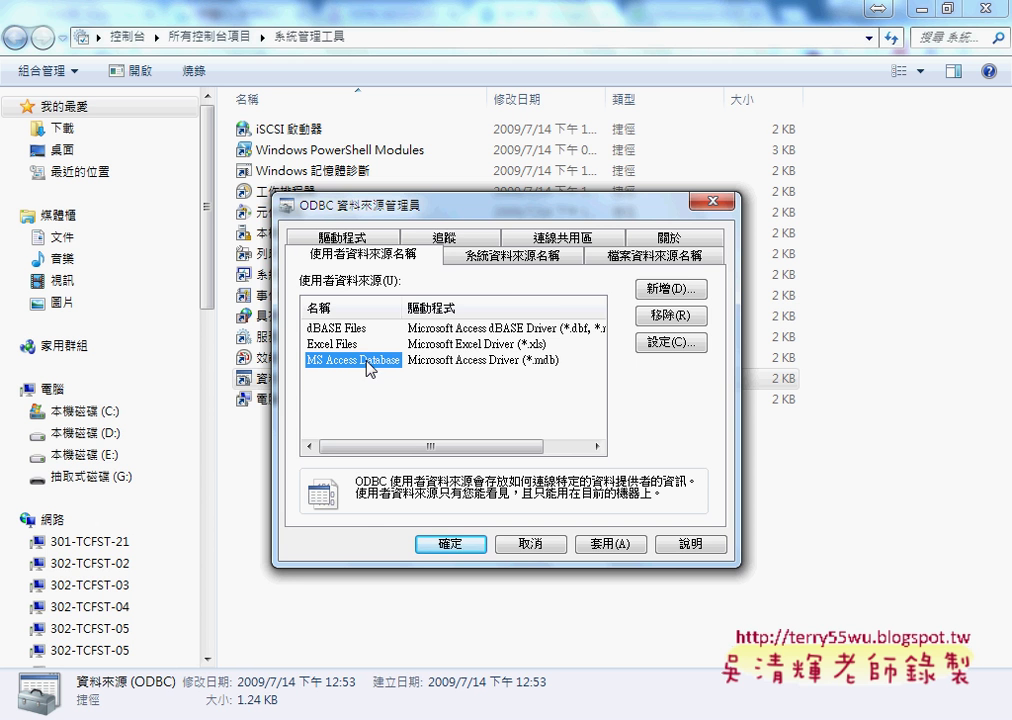
{"action": "left_click", "coordinate": [518, 545]}
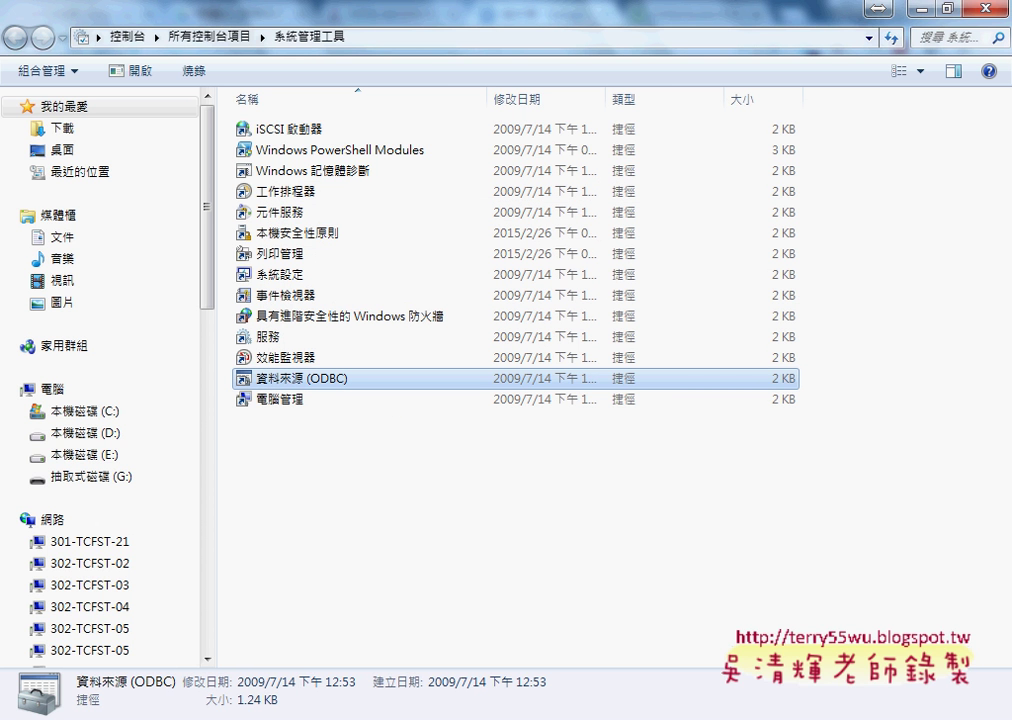
- Bring the VBA editor forward and highlight the Sql variable, table 問題1 and field list
{"action": "mouse_move", "coordinate": [578, 718]}
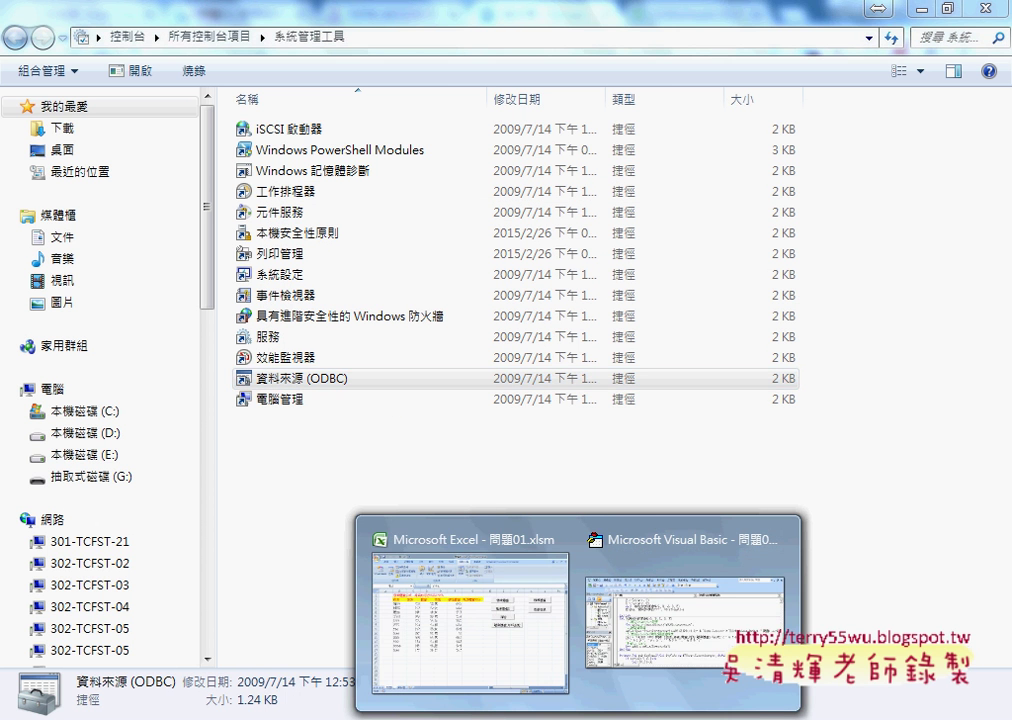
{"action": "left_click", "coordinate": [685, 620]}
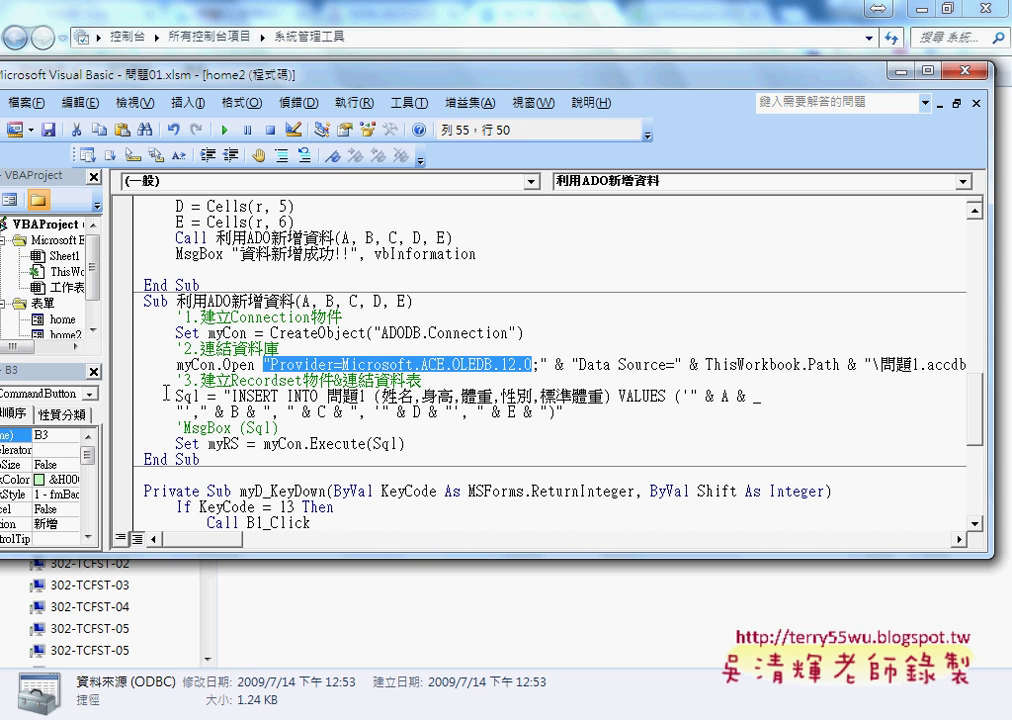
{"action": "left_click_drag", "start_coordinate": [175, 397], "coordinate": [199, 397]}
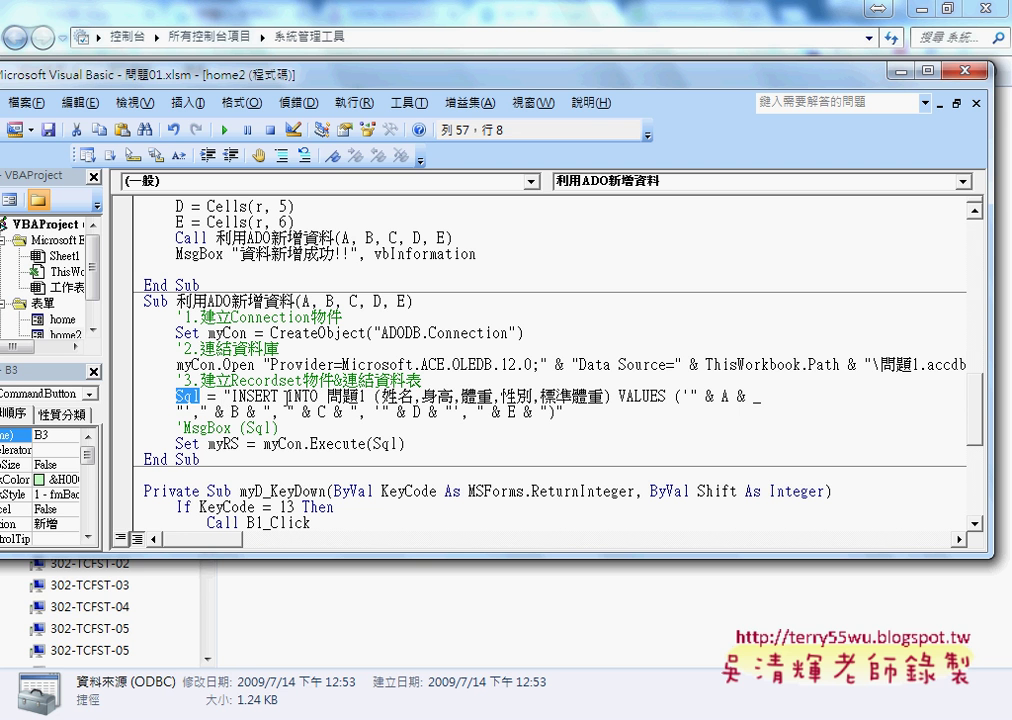
{"action": "left_click_drag", "start_coordinate": [326, 396], "coordinate": [366, 396]}
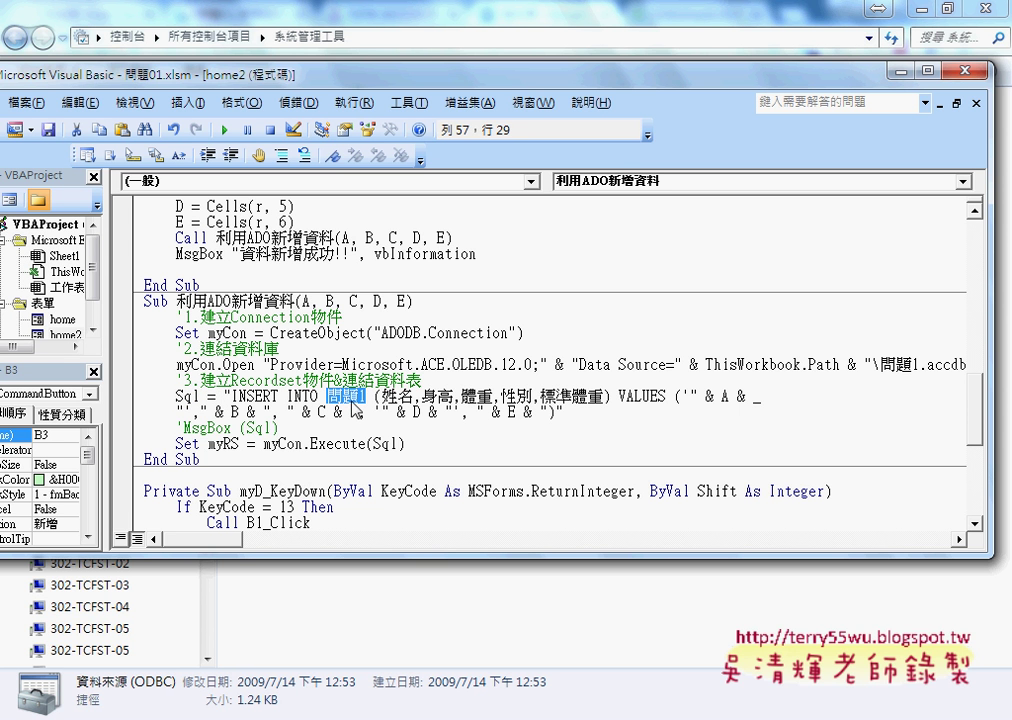
{"action": "left_click_drag", "start_coordinate": [374, 396], "coordinate": [613, 399]}
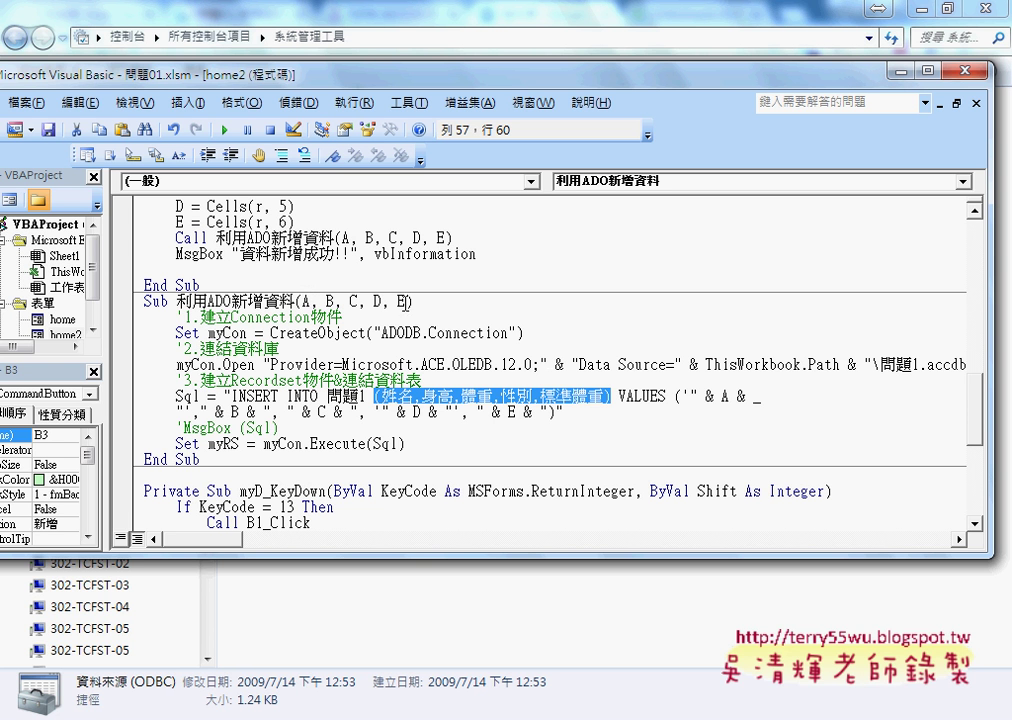
{"action": "left_click", "coordinate": [752, 397]}
- Rejoin the INSERT statement, then break it again after & A & with a _ continuation
{"action": "left_click_drag", "start_coordinate": [757, 398], "coordinate": [789, 400]}
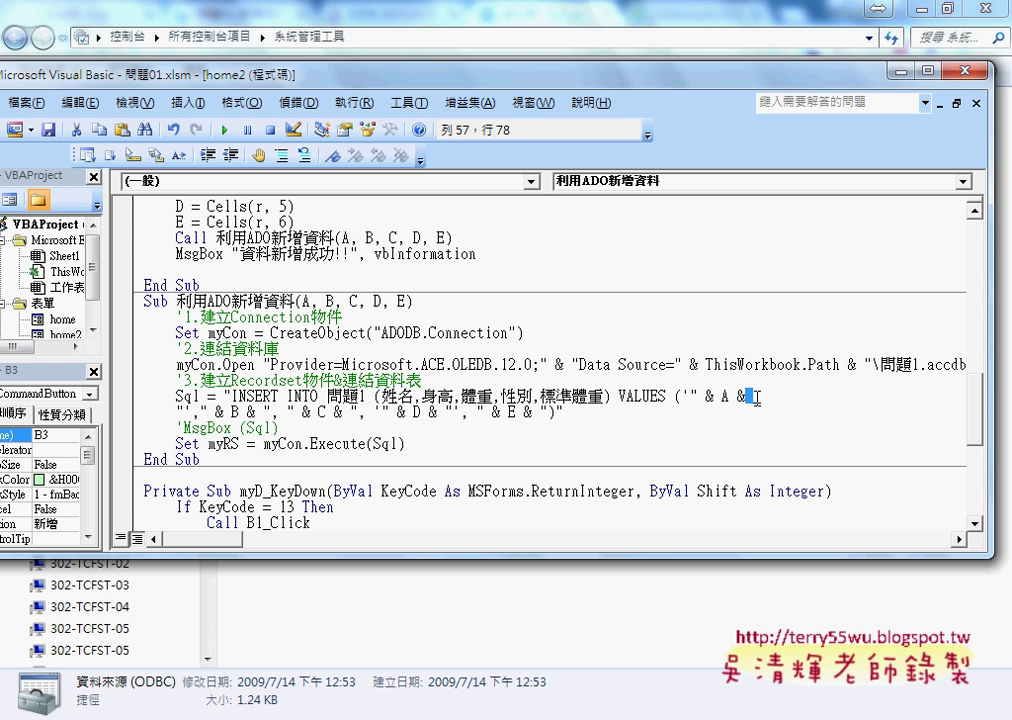
{"action": "key", "text": "Delete"}
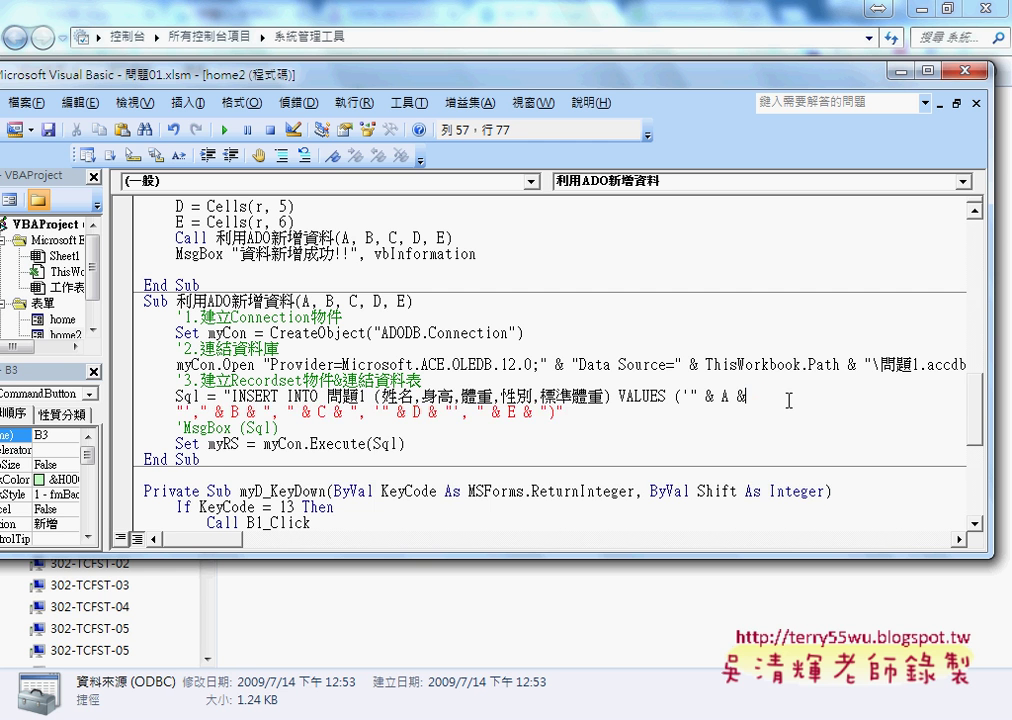
{"action": "key", "text": "Delete"}
{"action": "key", "text": "Delete"}
{"action": "key", "text": "Delete"}
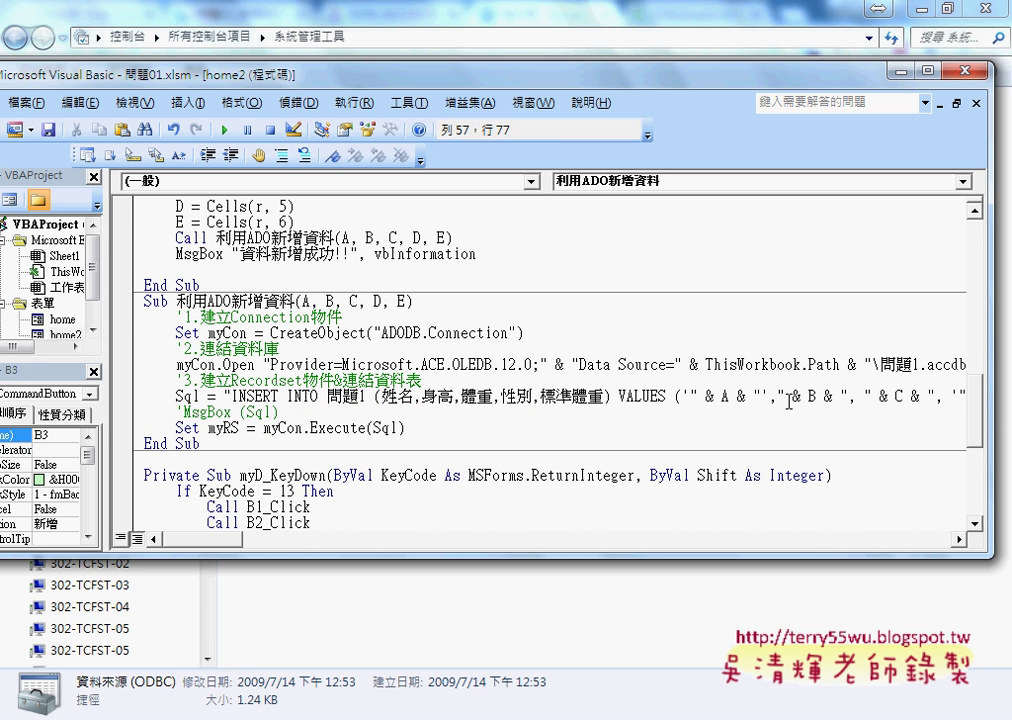
{"action": "type", "text": "_"}
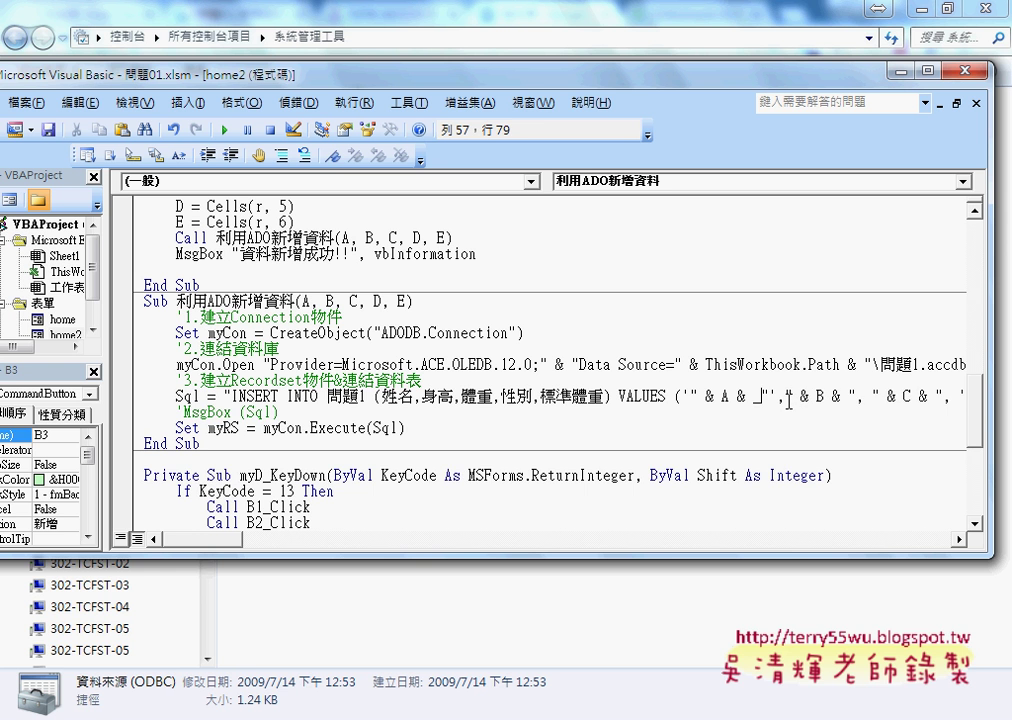
{"action": "key", "text": "Return"}
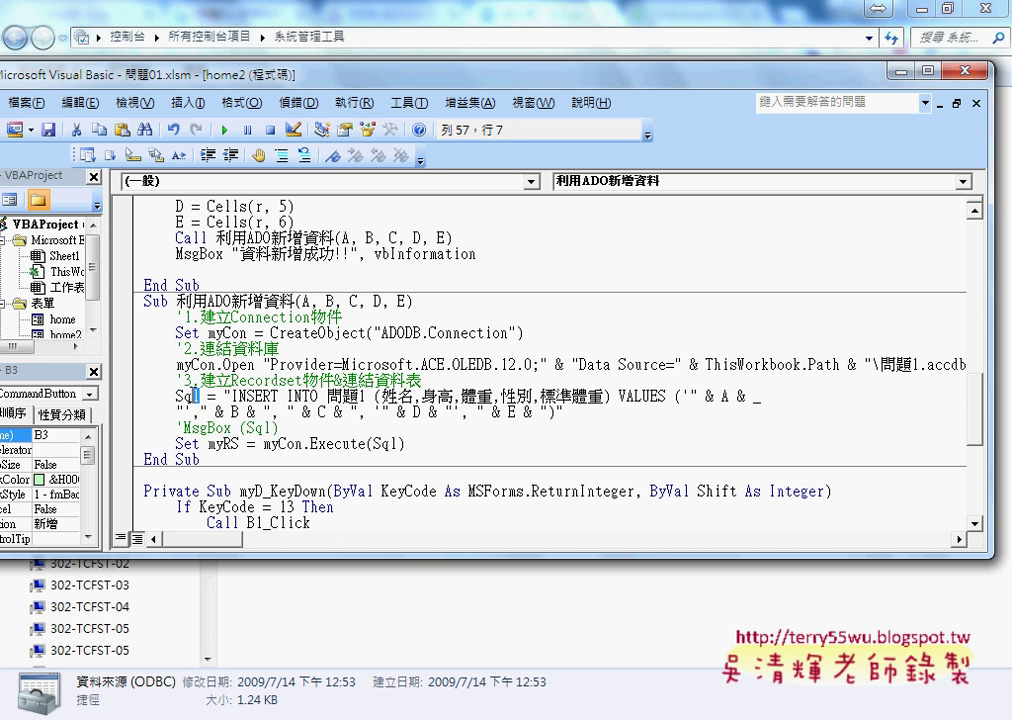
- Point out the Sql variable, the A and D Call arguments, and the quote after VALUES (
{"action": "double_click", "coordinate": [177, 396]}
{"action": "left_click", "coordinate": [346, 238]}
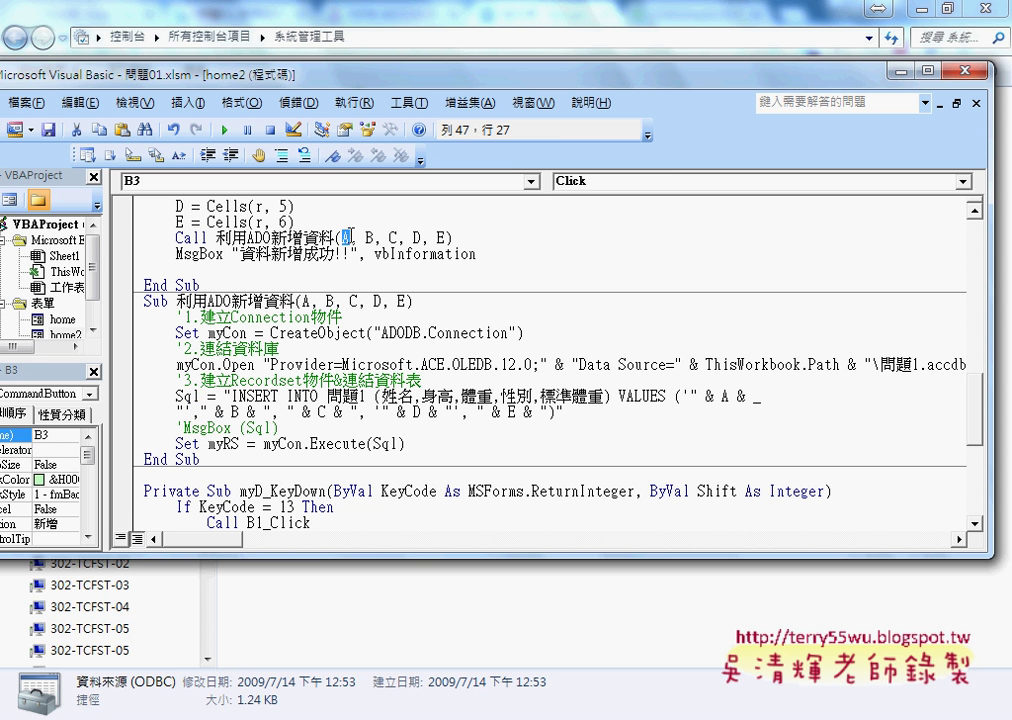
{"action": "double_click", "coordinate": [420, 238]}
{"action": "double_click", "coordinate": [686, 396]}
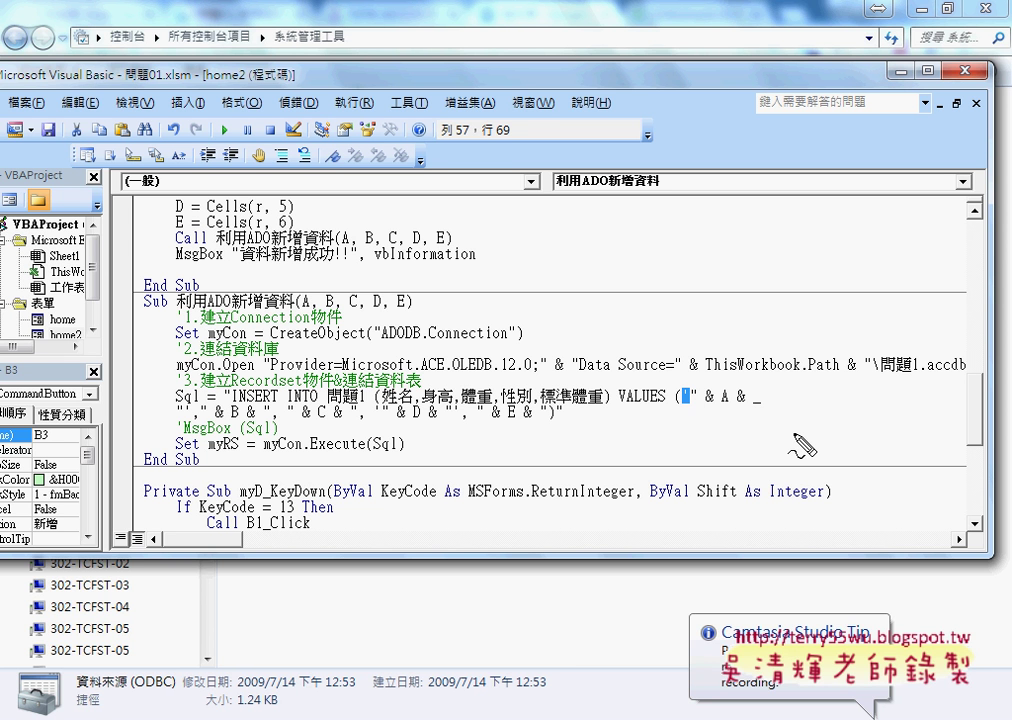
{"action": "left_click_drag", "start_coordinate": [681, 408], "coordinate": [692, 408]}
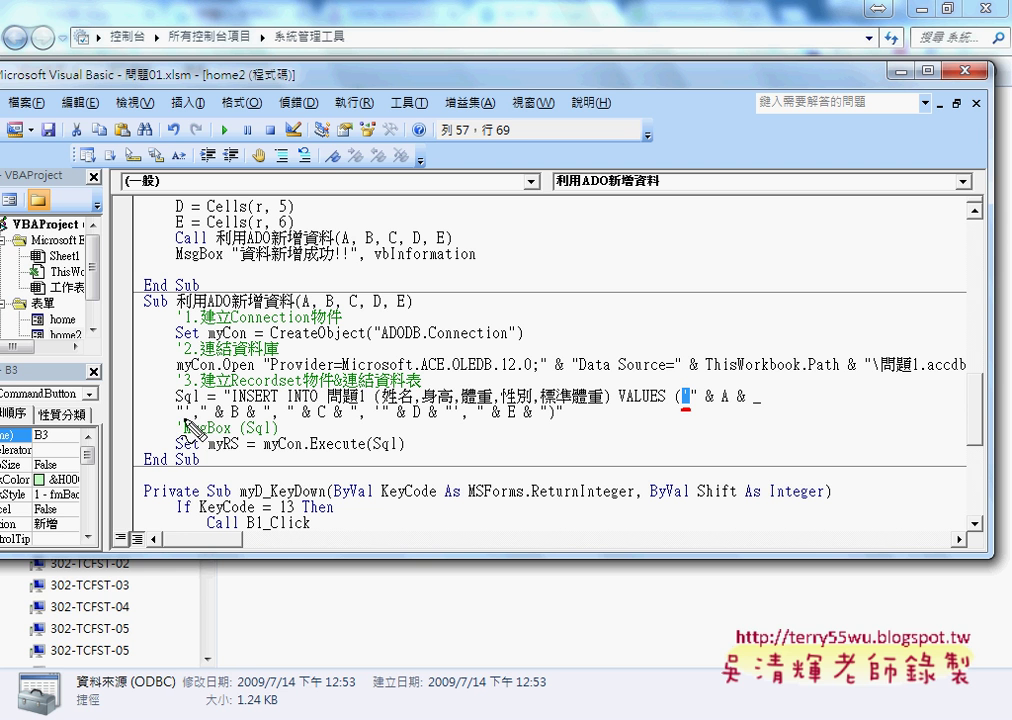
{"action": "left_click_drag", "start_coordinate": [183, 418], "coordinate": [190, 418]}
{"action": "left_click_drag", "start_coordinate": [679, 385], "coordinate": [691, 410]}
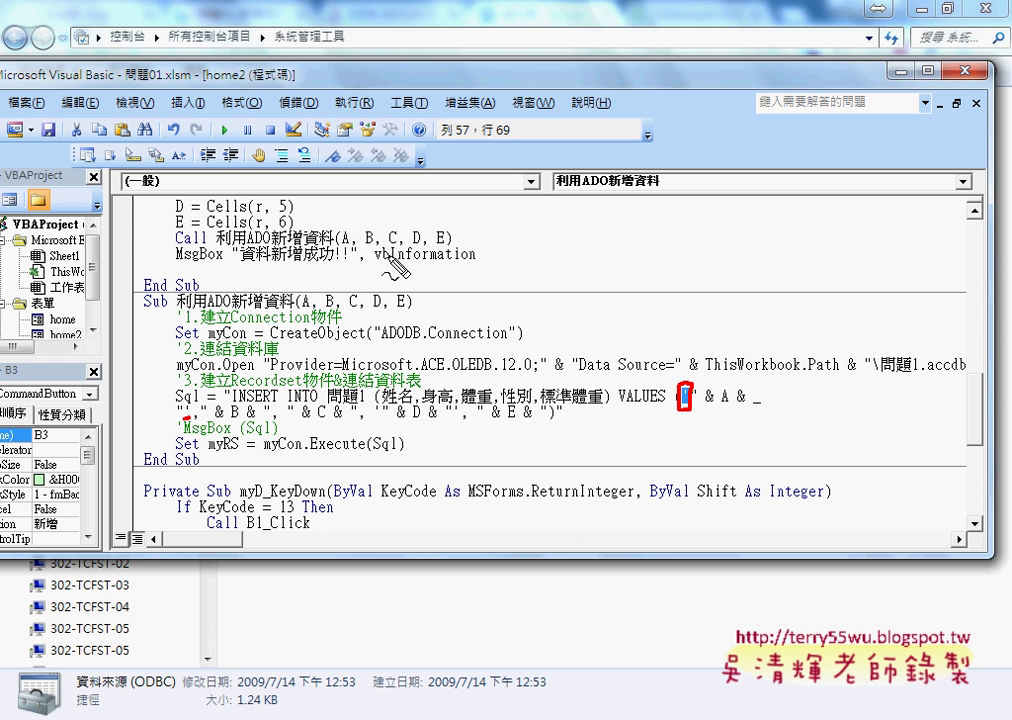
{"action": "left_click_drag", "start_coordinate": [346, 249], "coordinate": [358, 247]}
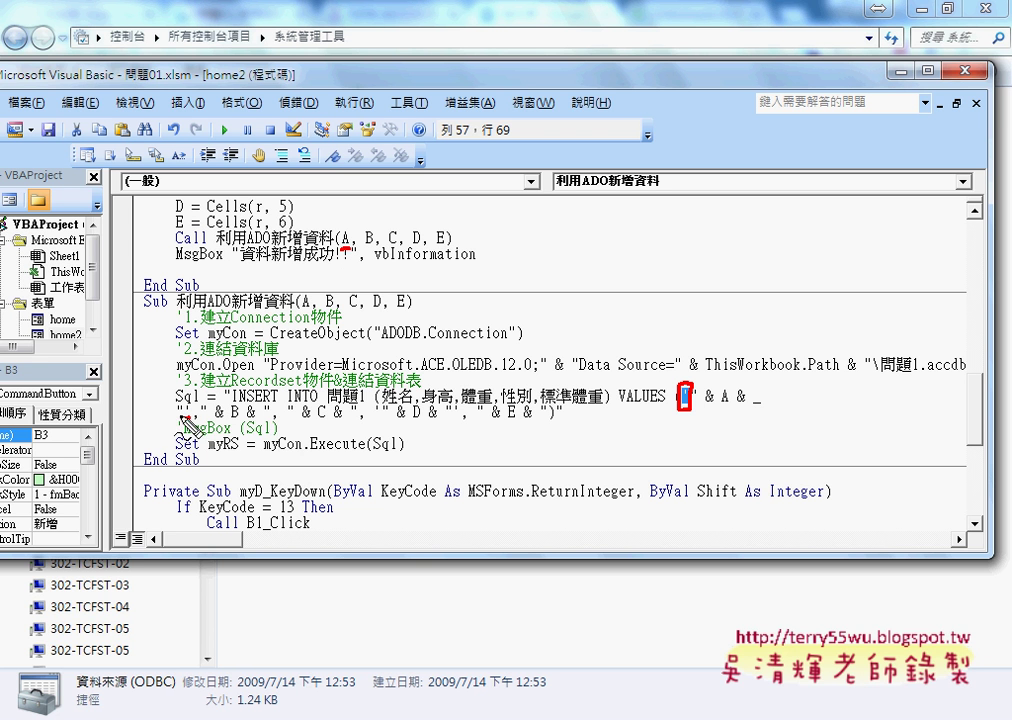
{"action": "left_click_drag", "start_coordinate": [182, 398], "coordinate": [190, 418]}
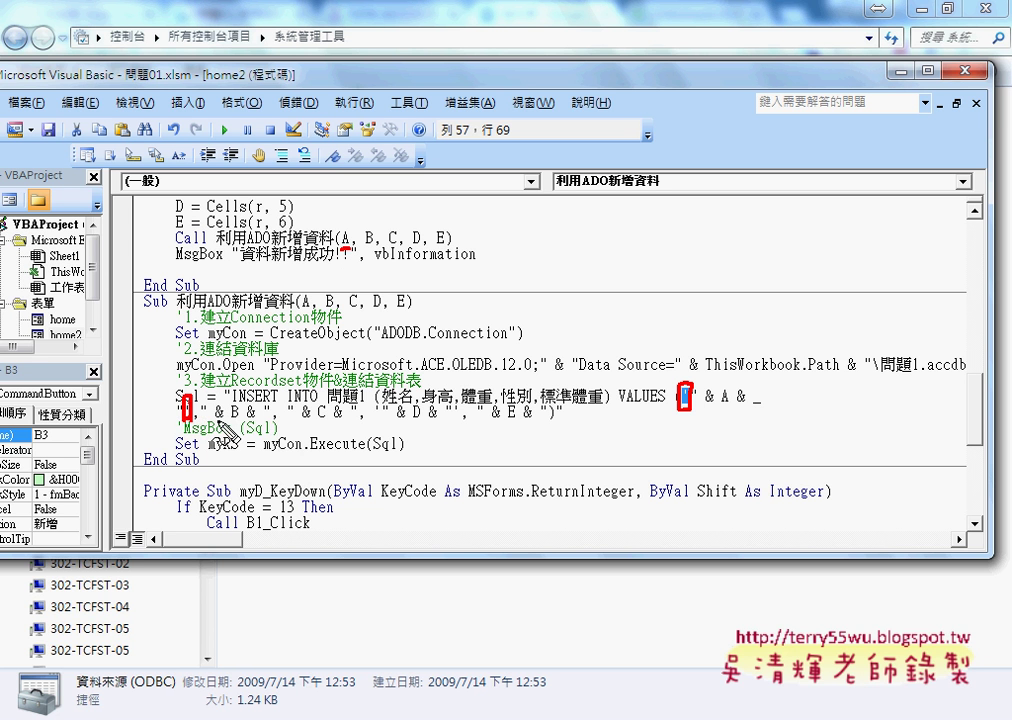
{"action": "left_click_drag", "start_coordinate": [200, 421], "coordinate": [212, 420]}
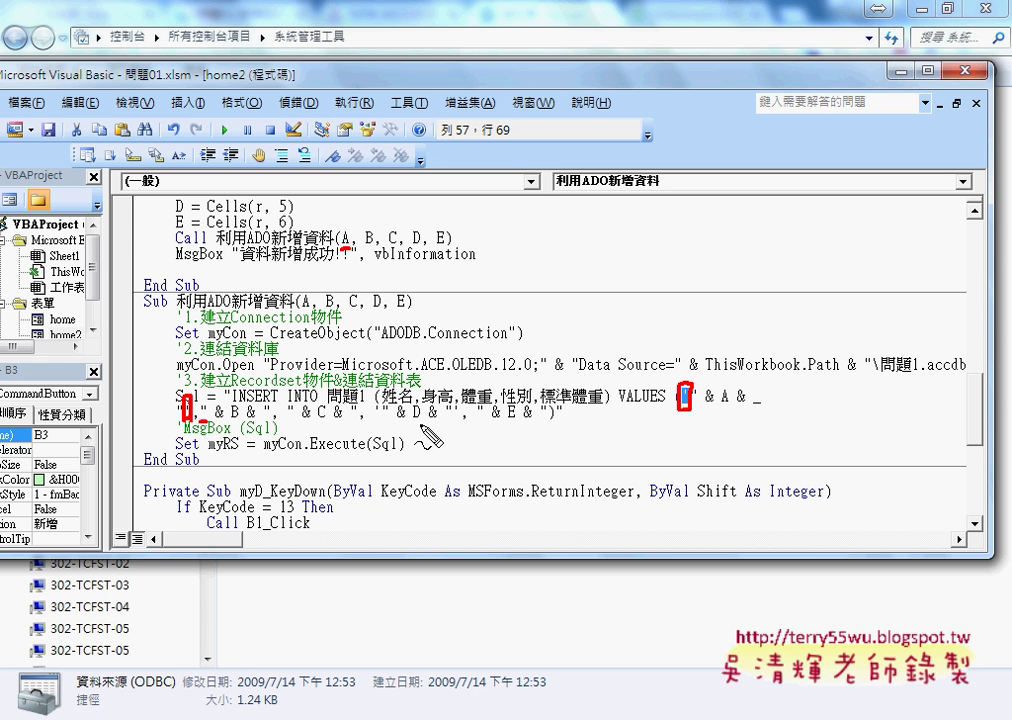
{"action": "mouse_move", "coordinate": [374, 400]}
{"action": "left_mouse_down"}
{"action": "mouse_move", "coordinate": [378, 412]}
{"action": "mouse_move", "coordinate": [372, 400]}
{"action": "left_mouse_up"}
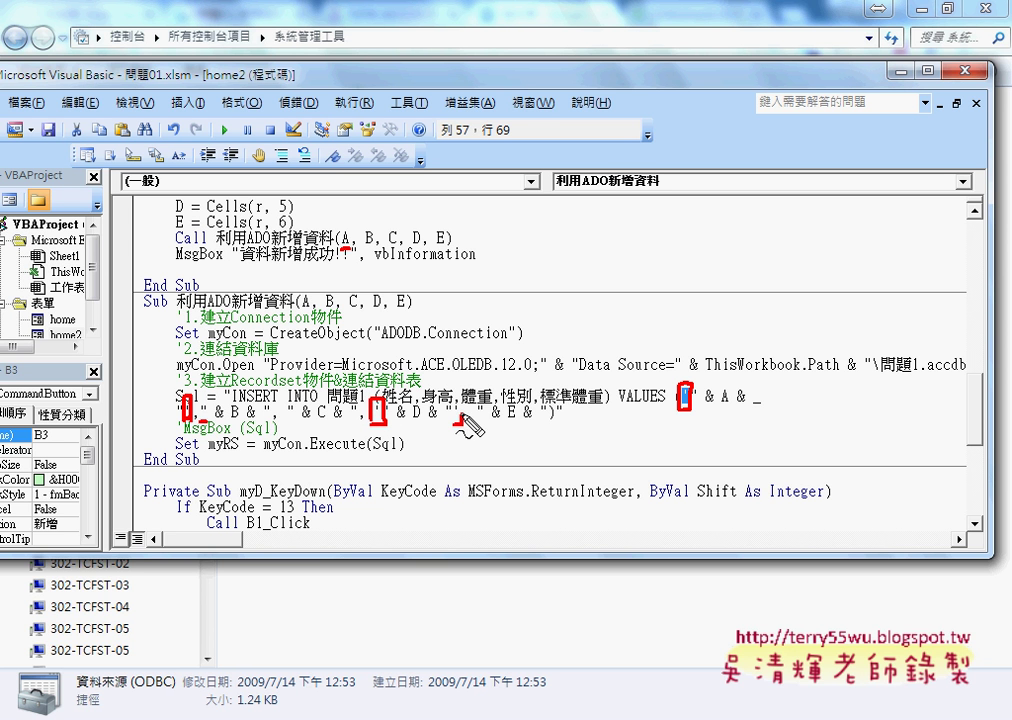
{"action": "left_click_drag", "start_coordinate": [458, 404], "coordinate": [456, 422]}
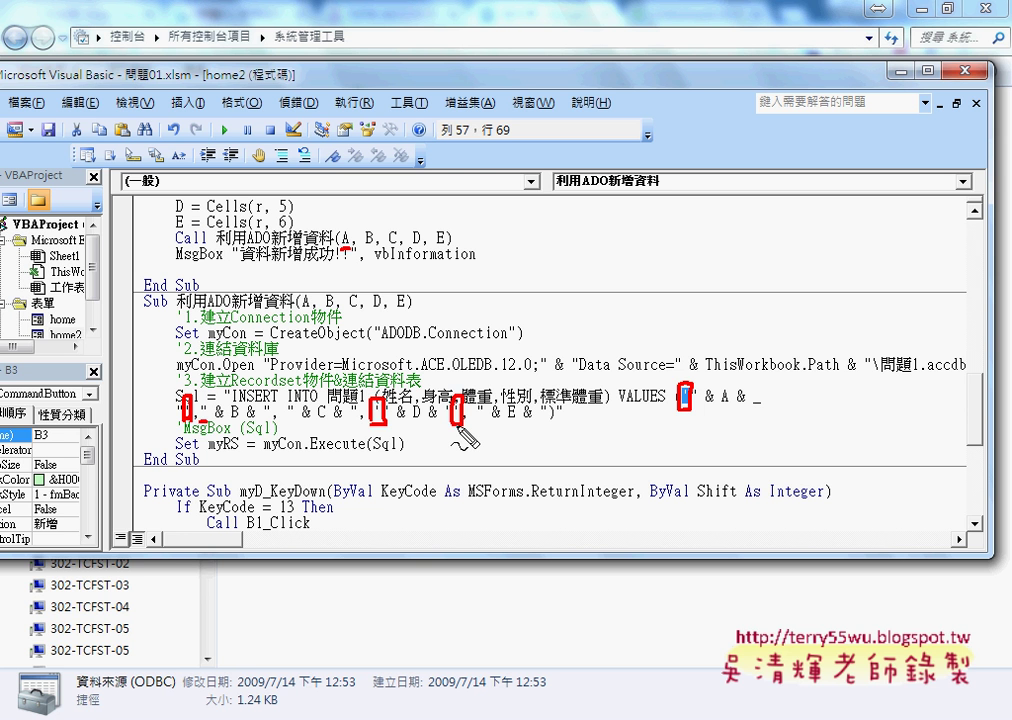
{"action": "key", "text": "Escape"}
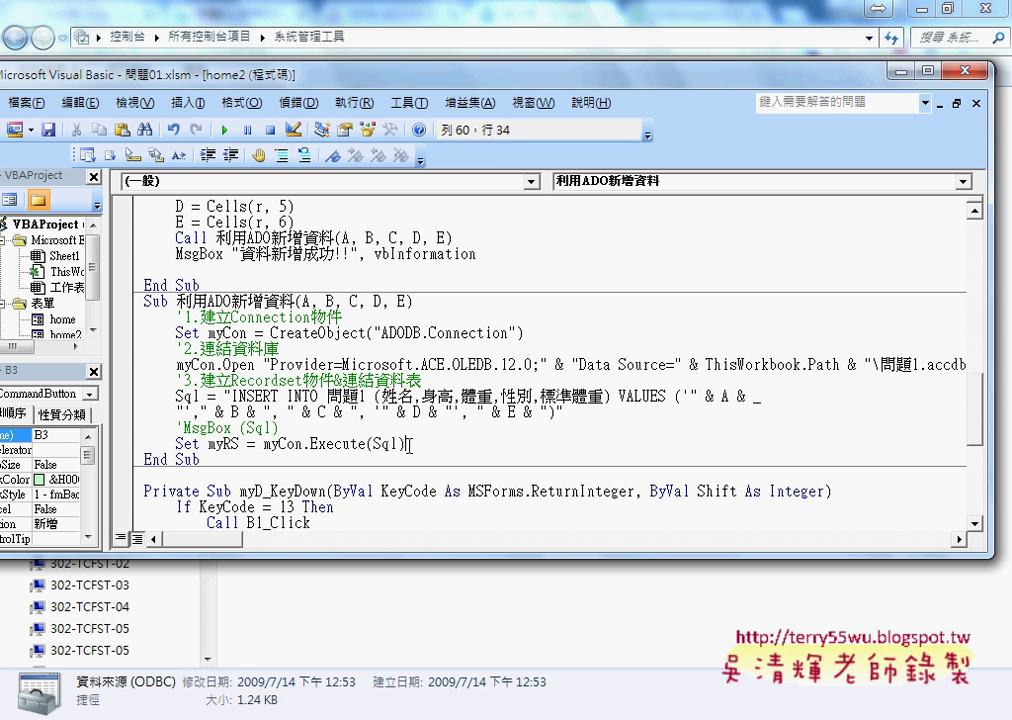
{"action": "left_click_drag", "start_coordinate": [406, 443], "coordinate": [263, 443]}
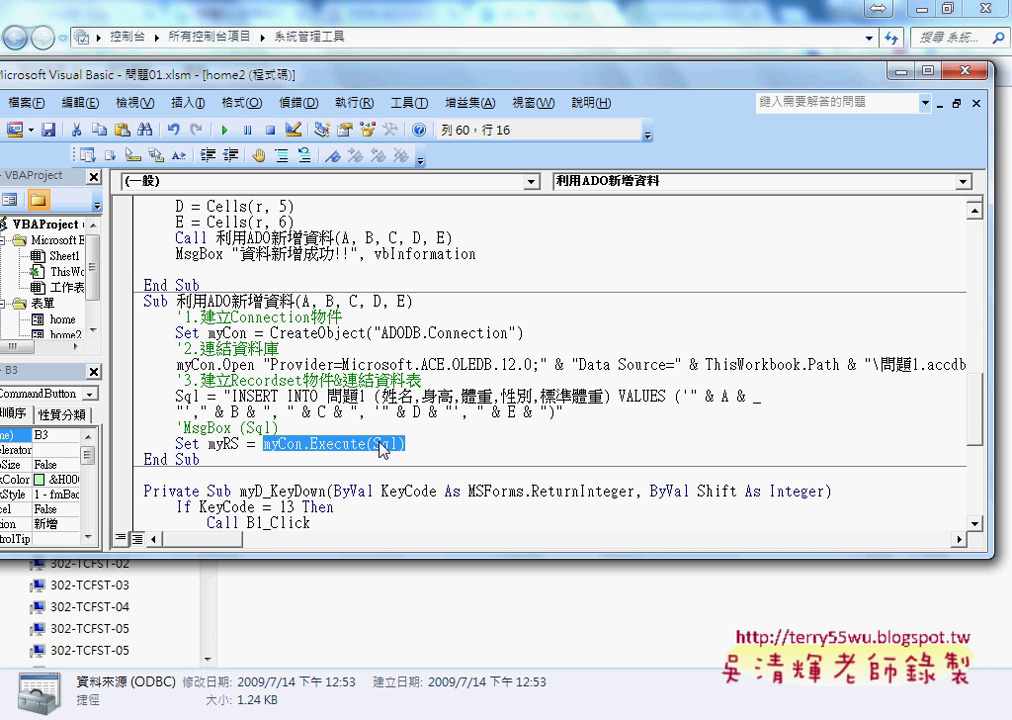
{"action": "double_click", "coordinate": [203, 396]}
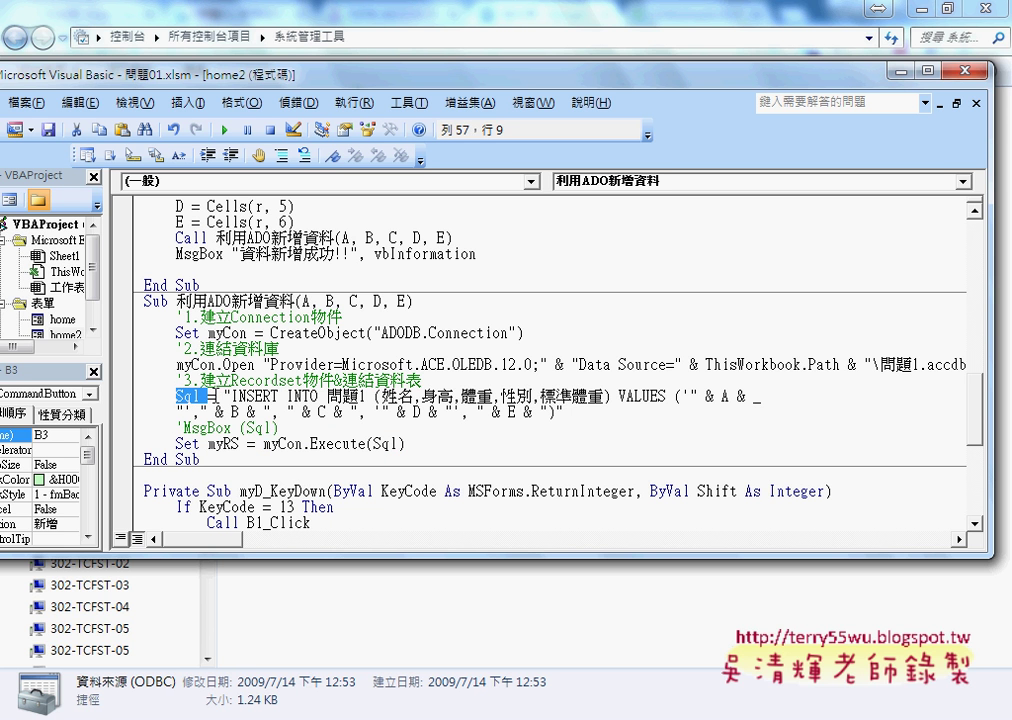
{"action": "left_click_drag", "start_coordinate": [176, 396], "coordinate": [563, 414]}
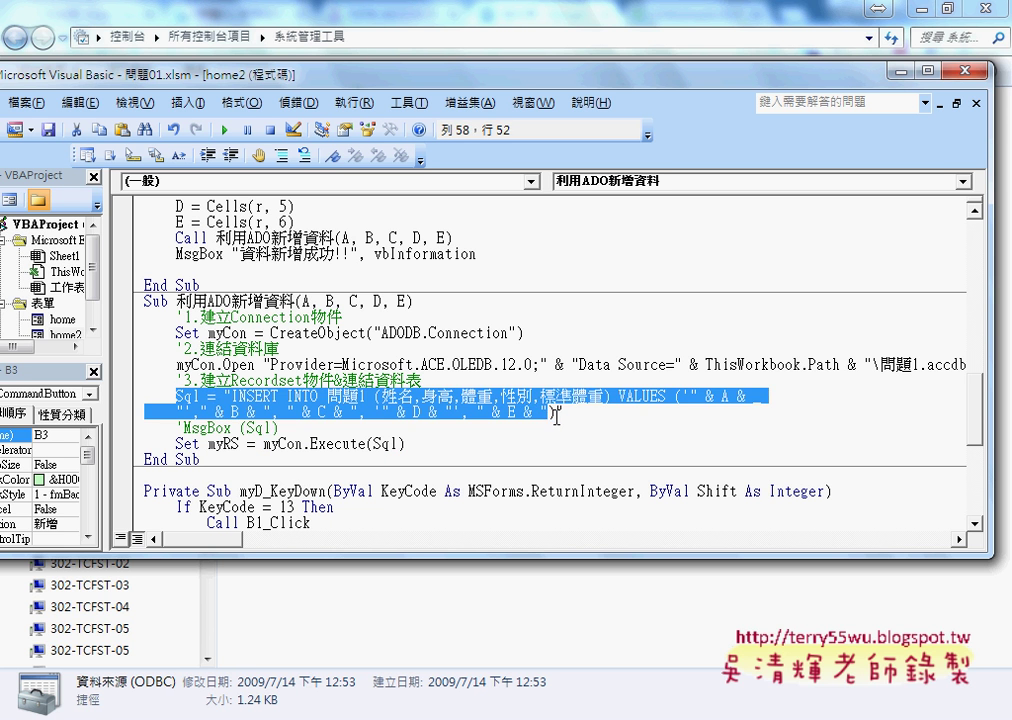
{"action": "double_click", "coordinate": [283, 443]}
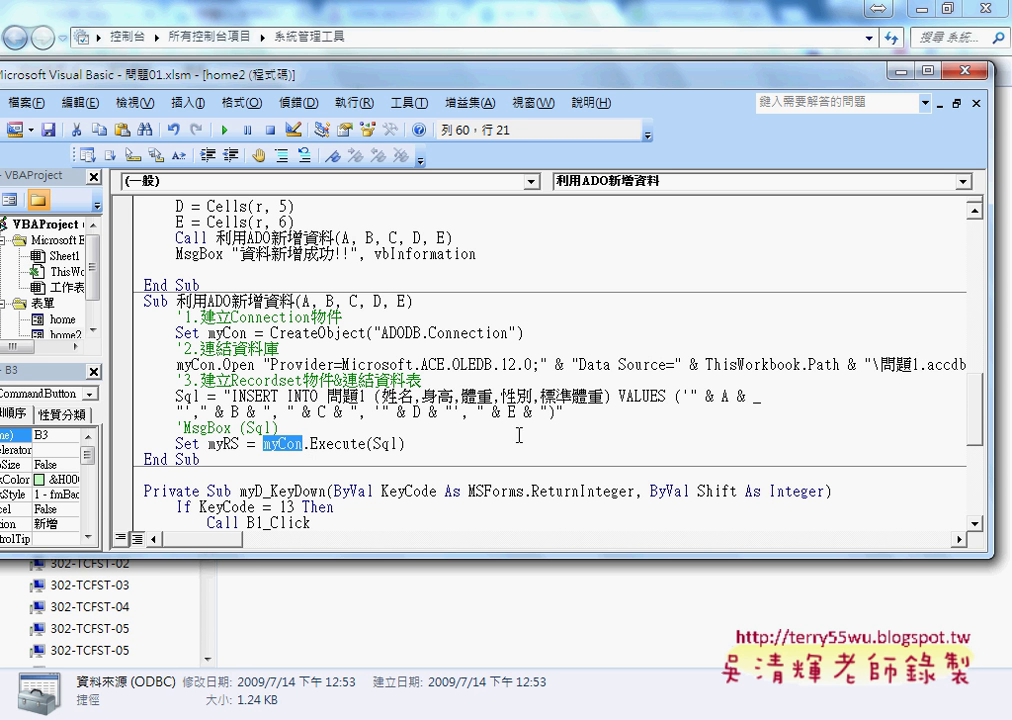
{"action": "scroll", "coordinate": [444, 449], "scroll_direction": "up", "scroll_amount": 1}
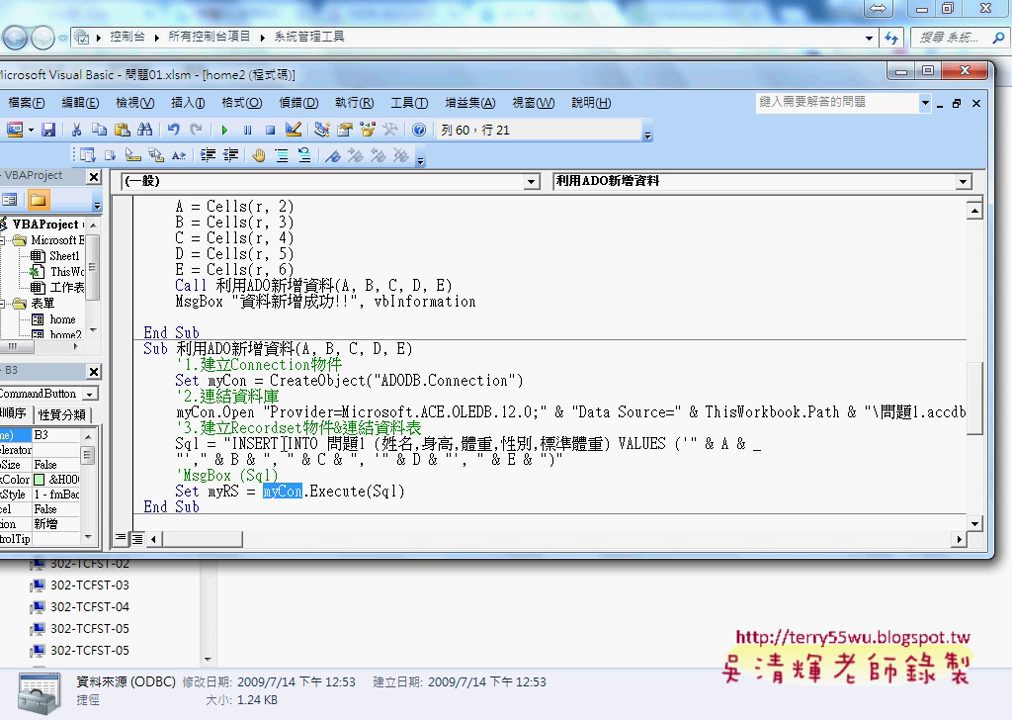
{"action": "left_click_drag", "start_coordinate": [405, 491], "coordinate": [176, 491]}
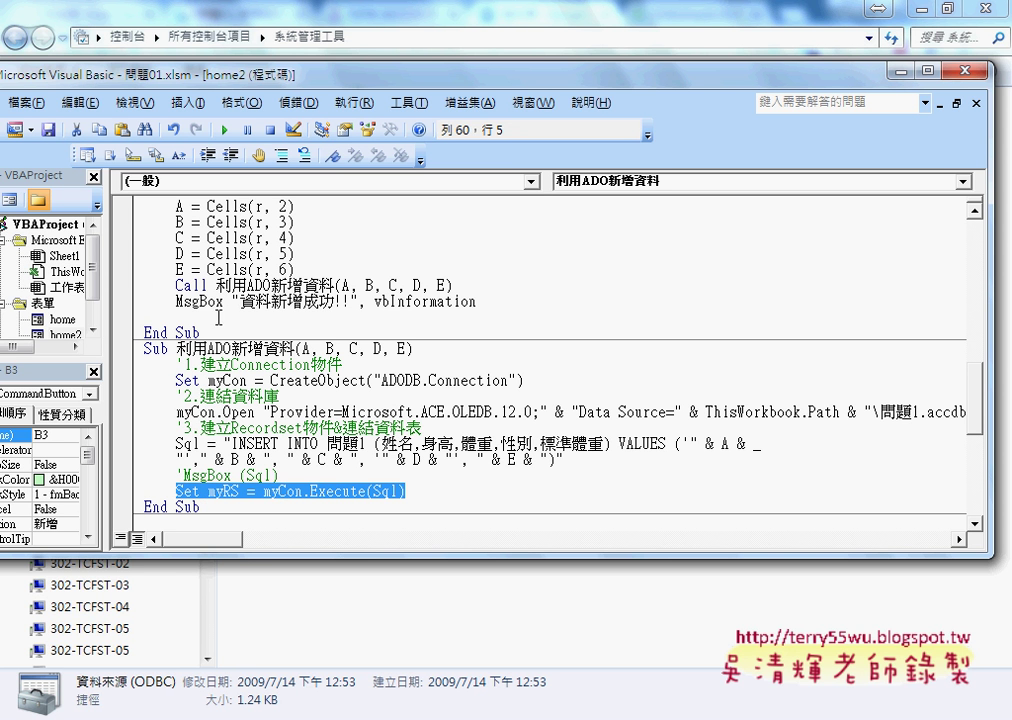
{"action": "left_click_drag", "start_coordinate": [259, 301], "coordinate": [358, 301]}
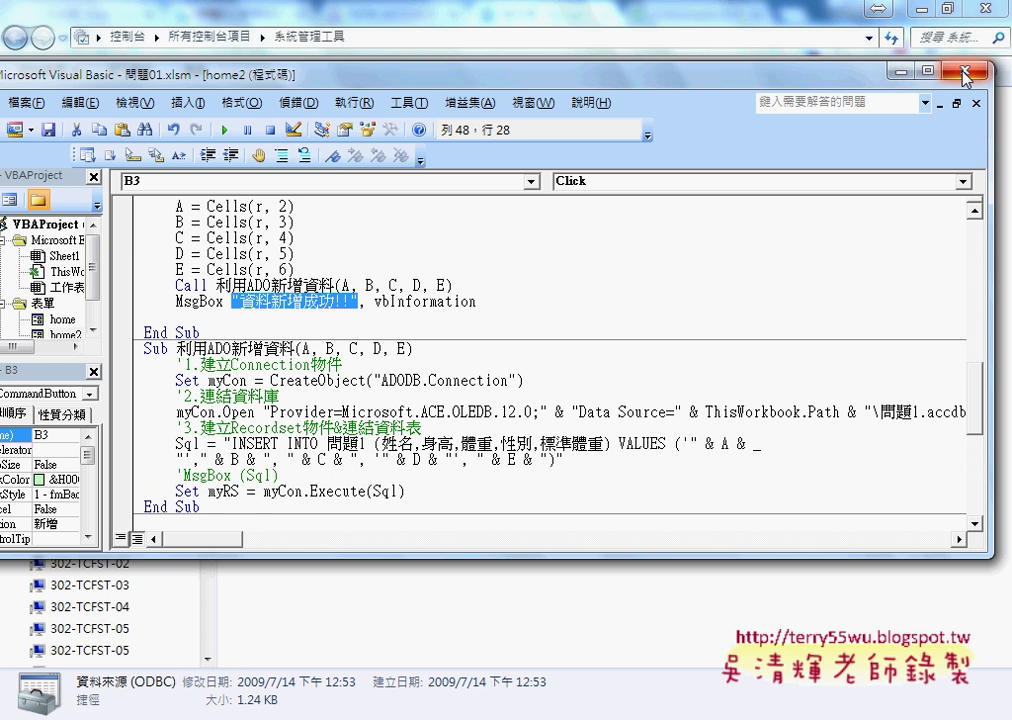
{"action": "scroll", "coordinate": [682, 338], "scroll_direction": "up", "scroll_amount": 3}
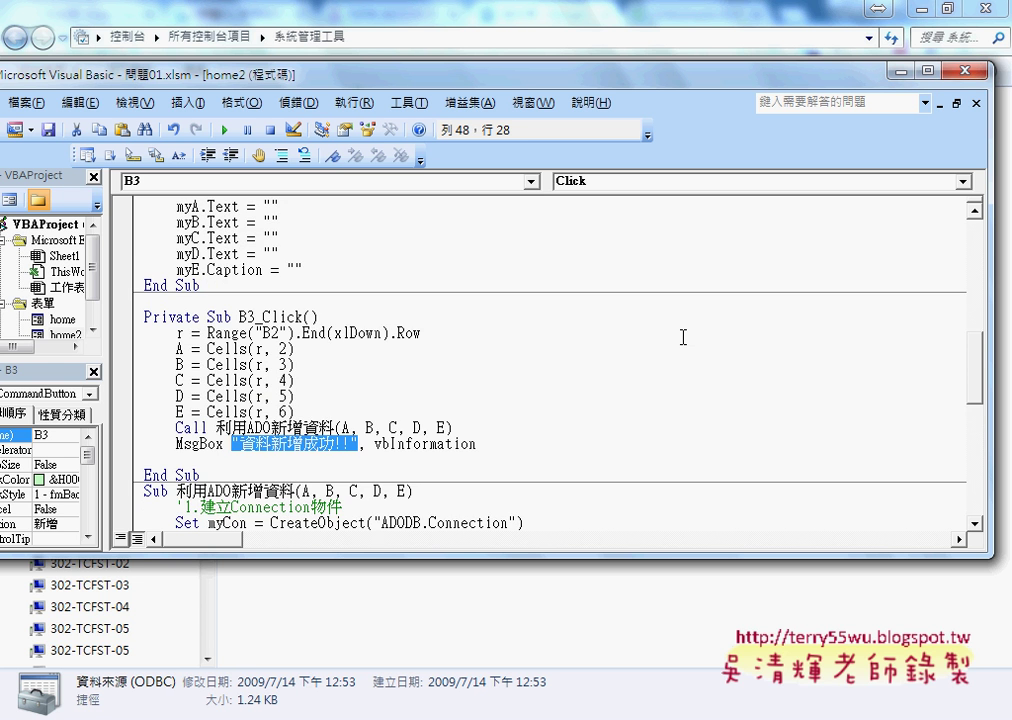
- Breakpoint B3_Click's r = Range("B2") line, run 啟動表單, and end the 找不到指定的物件 error
{"action": "left_click", "coordinate": [125, 333]}
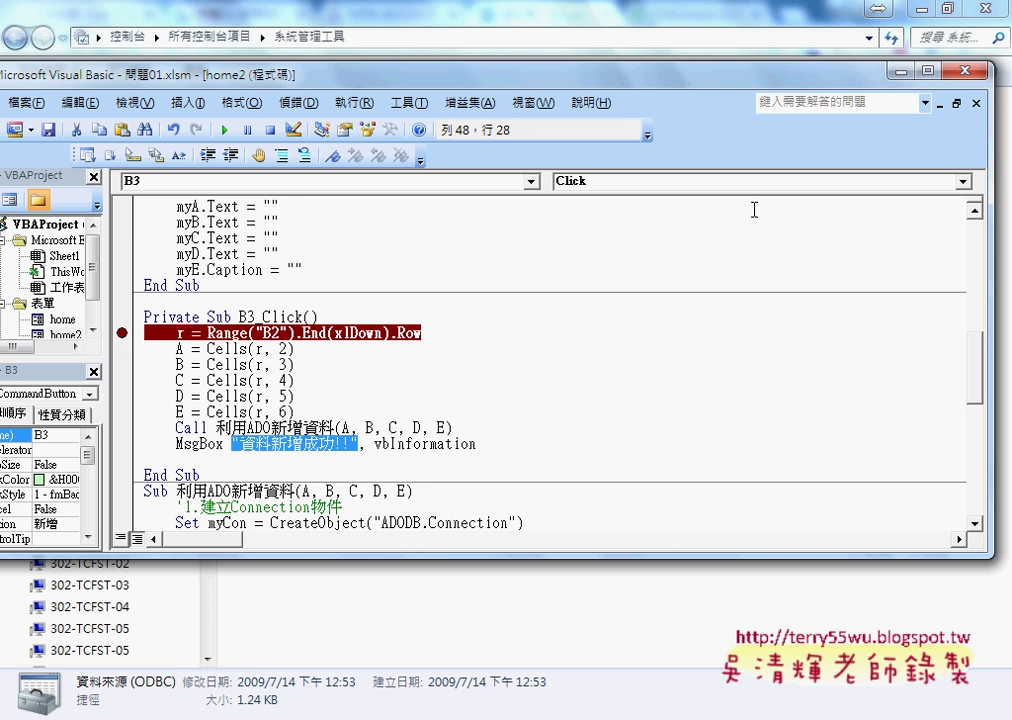
{"action": "key", "text": "alt+F11"}
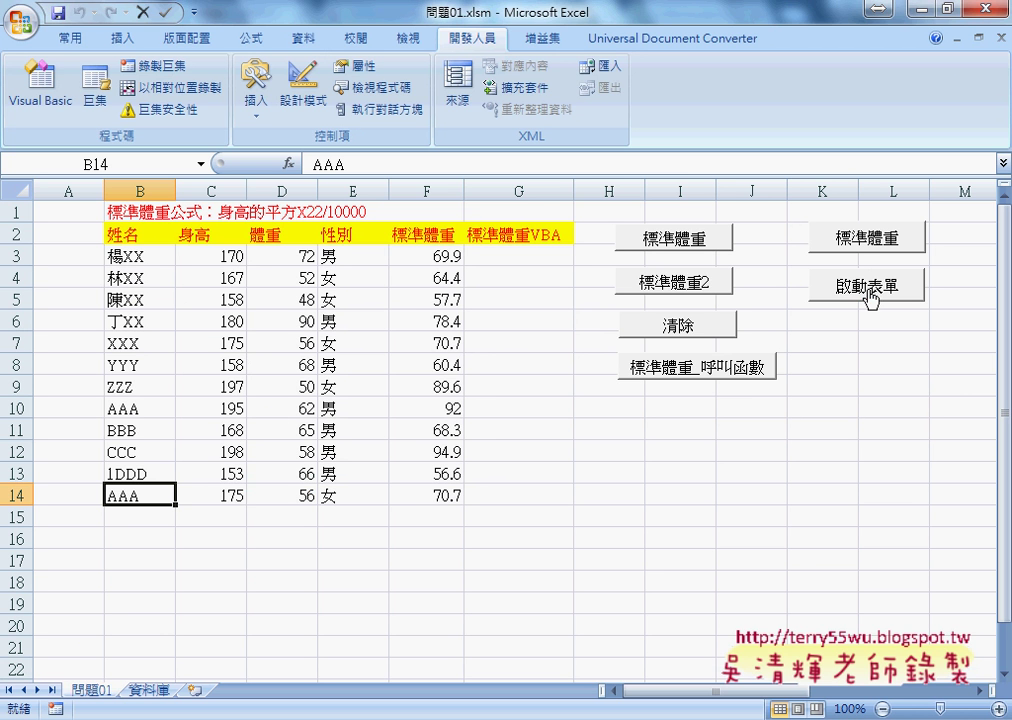
{"action": "left_click", "coordinate": [812, 292]}
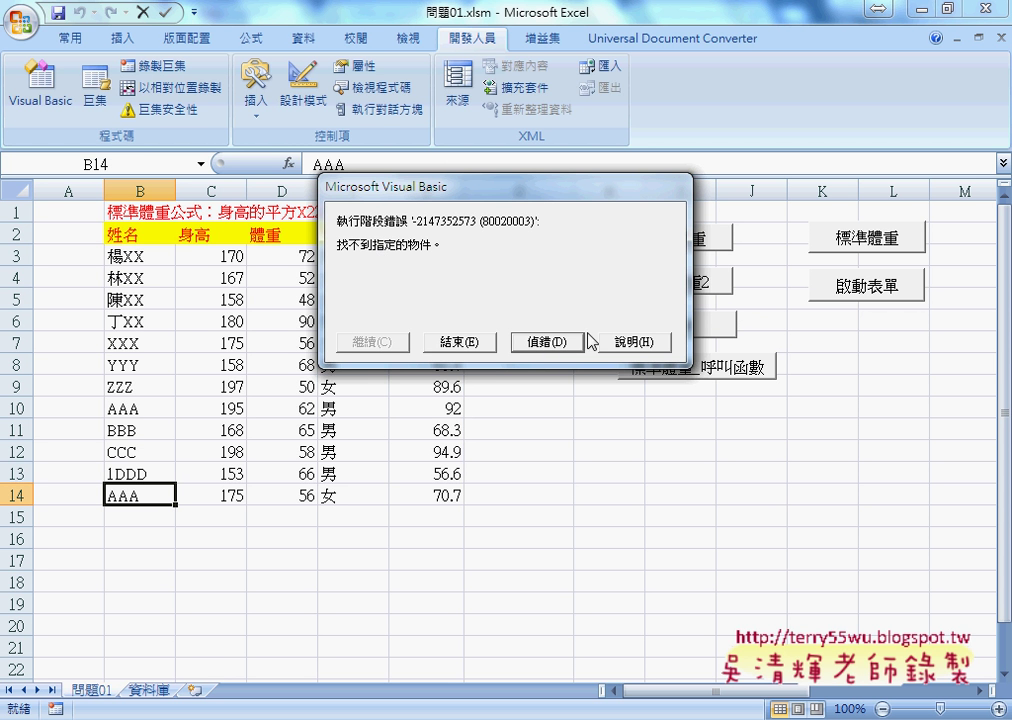
{"action": "left_click", "coordinate": [549, 342]}
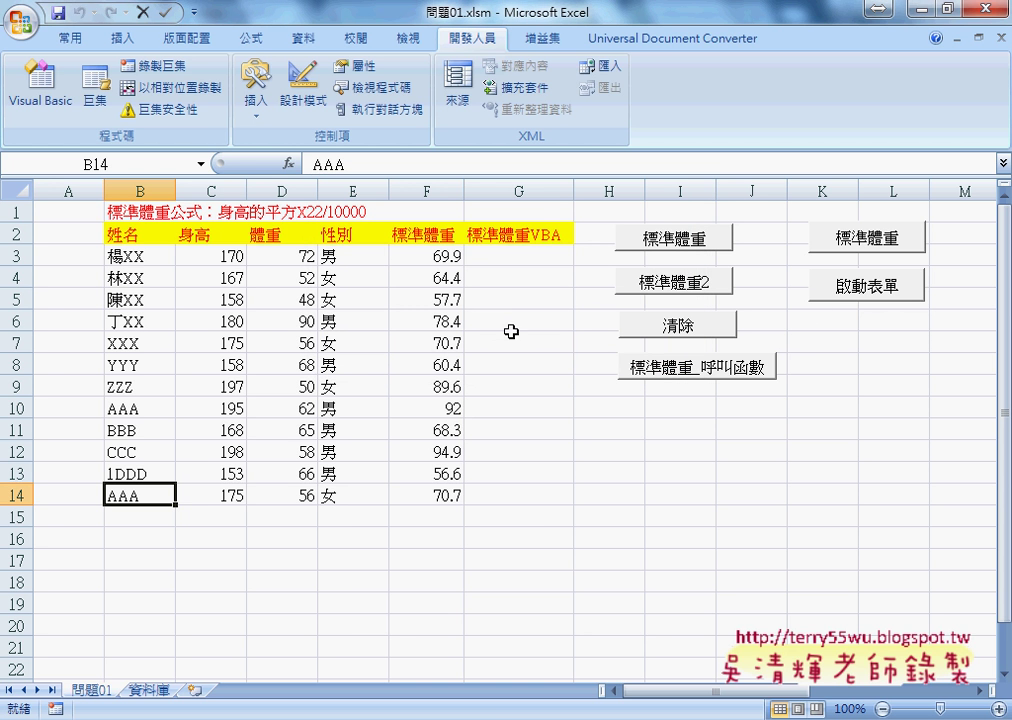
{"action": "mouse_move", "coordinate": [516, 719]}
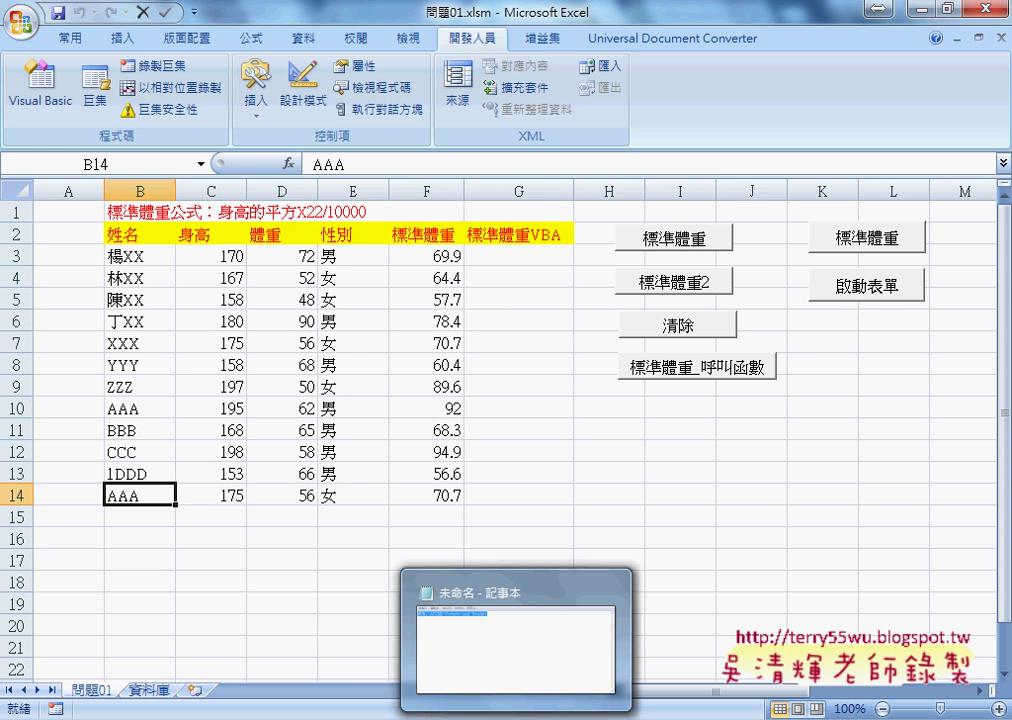